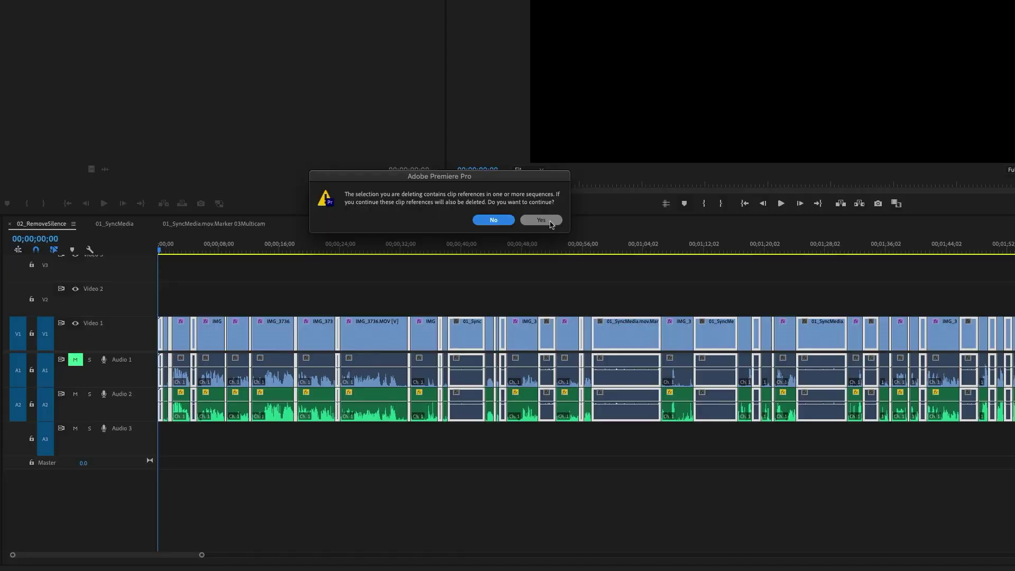
- Dismiss the timeline warning to reveal the 01_SyncMedia sequence with IMG_3736.MOV and two audio tracks
{"action": "left_click", "coordinate": [541, 221]}
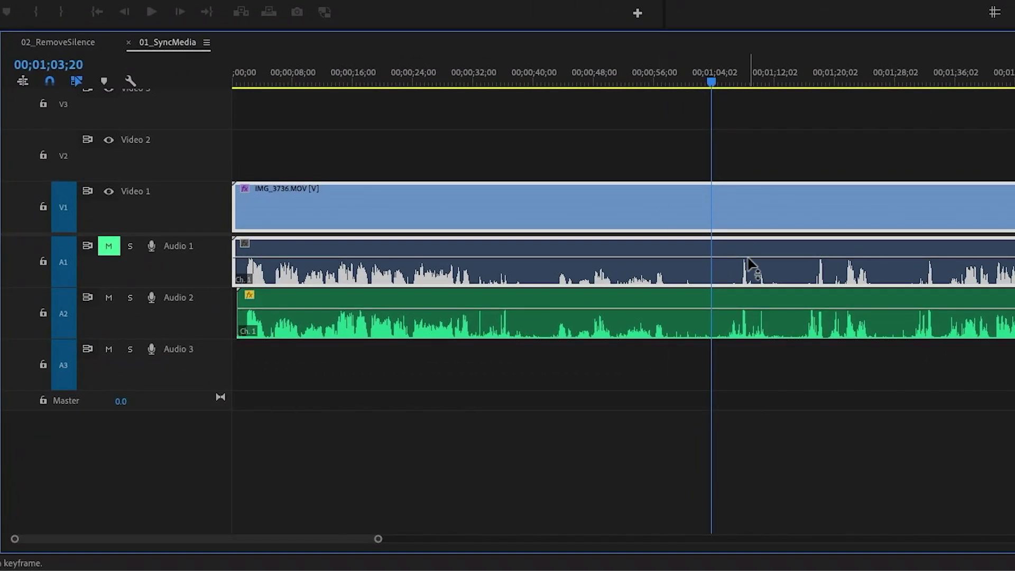
- Export the fitted sequence's audio as 01_SyncMedia.wav with the WAV 48 kHz 16-bit preset
{"action": "left_click", "coordinate": [718, 297]}
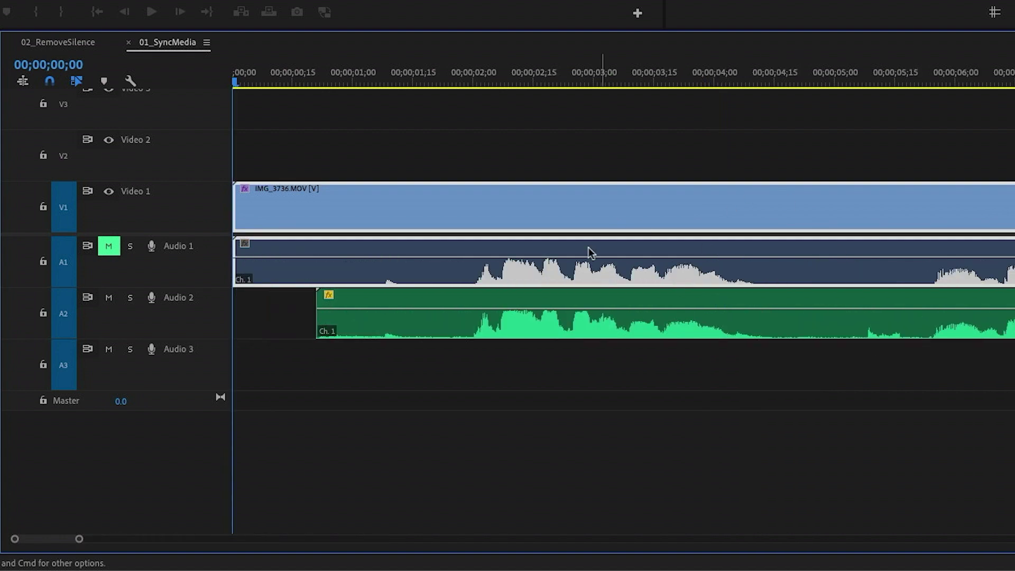
{"action": "key", "text": "backslash"}
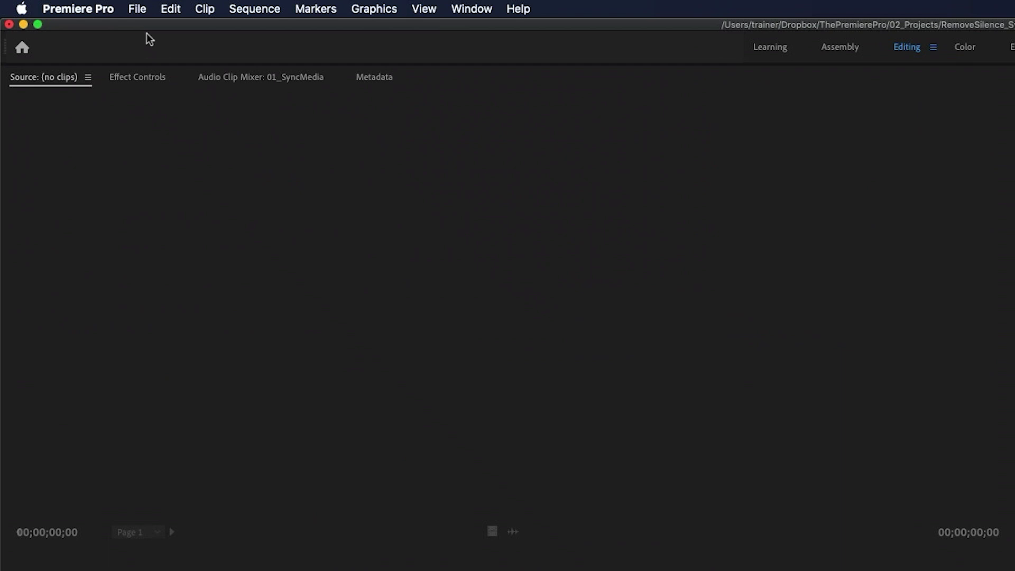
{"action": "left_click", "coordinate": [68, 4]}
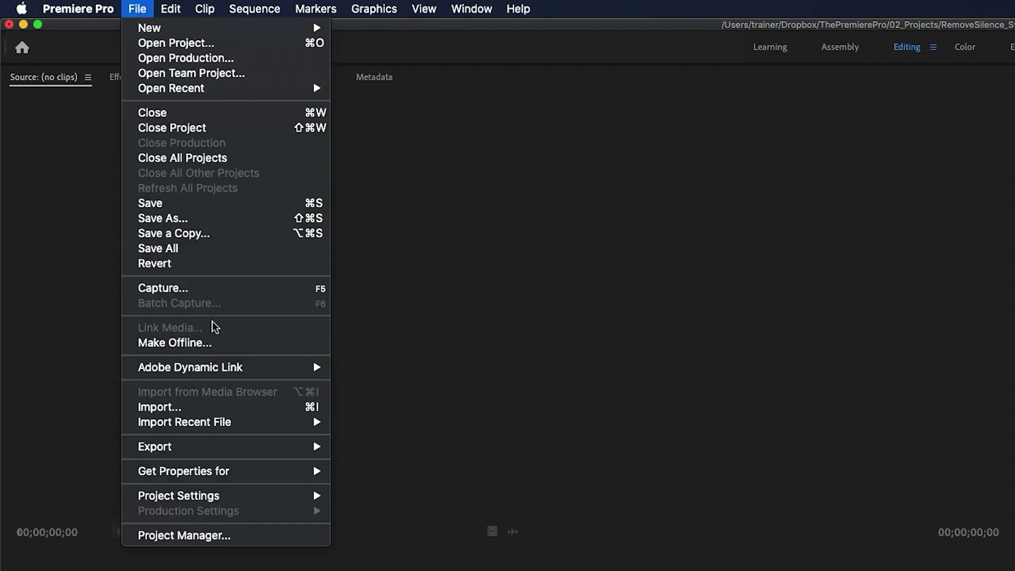
{"action": "left_click", "coordinate": [353, 447]}
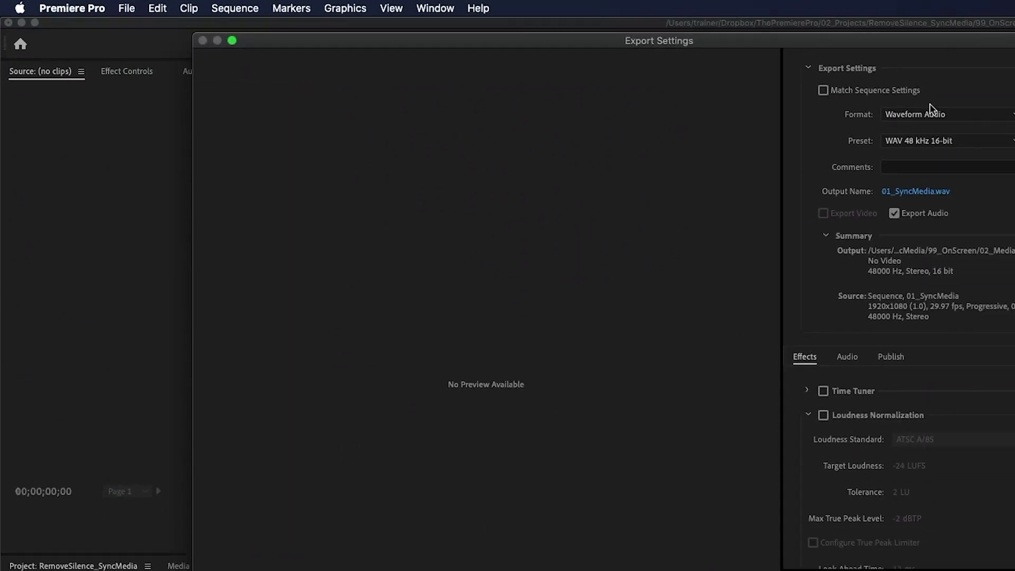
{"action": "left_click", "coordinate": [931, 112]}
{"action": "left_click", "coordinate": [898, 115]}
{"action": "left_click", "coordinate": [937, 141]}
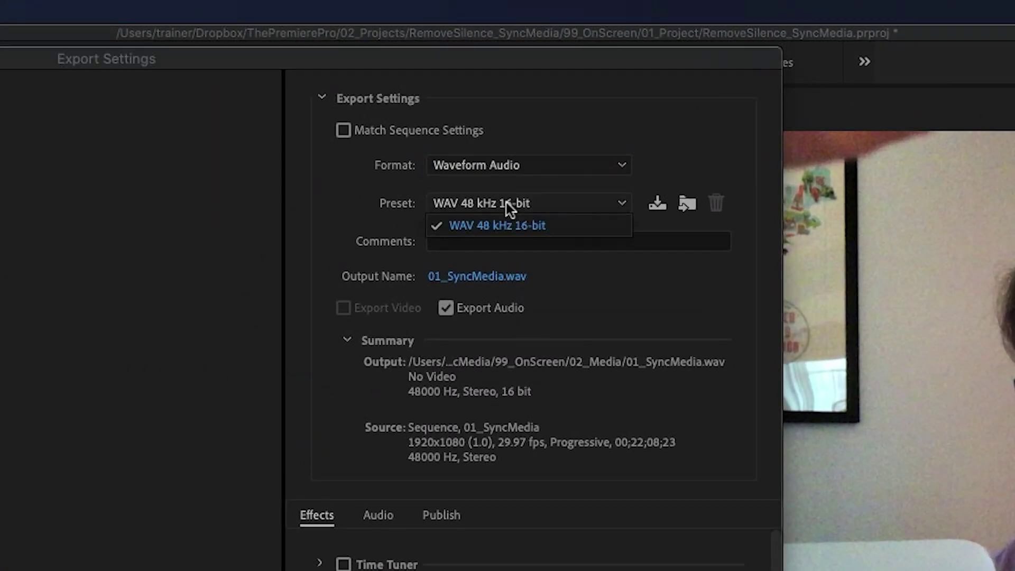
{"action": "left_click", "coordinate": [506, 202]}
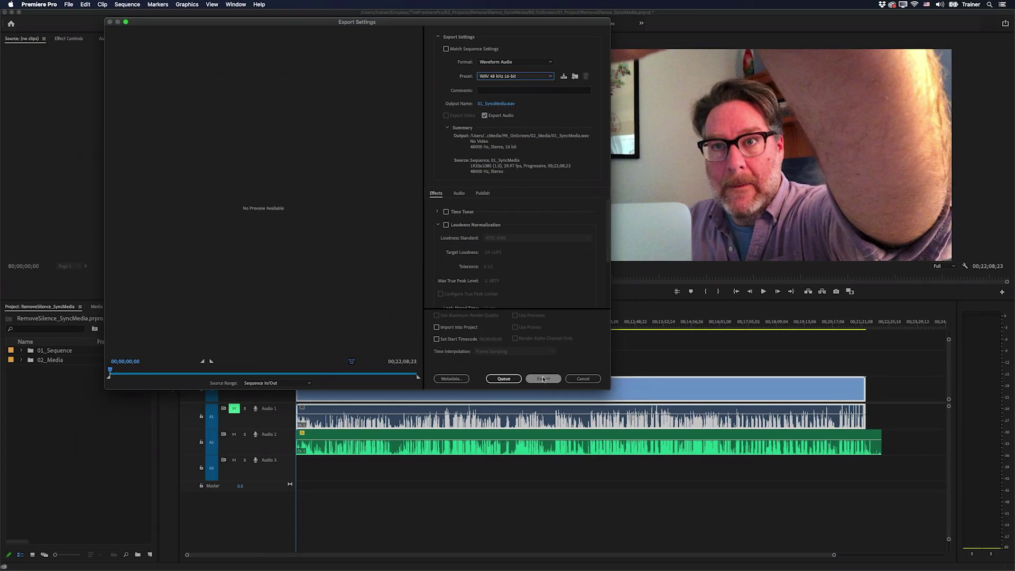
{"action": "left_click", "coordinate": [543, 378]}
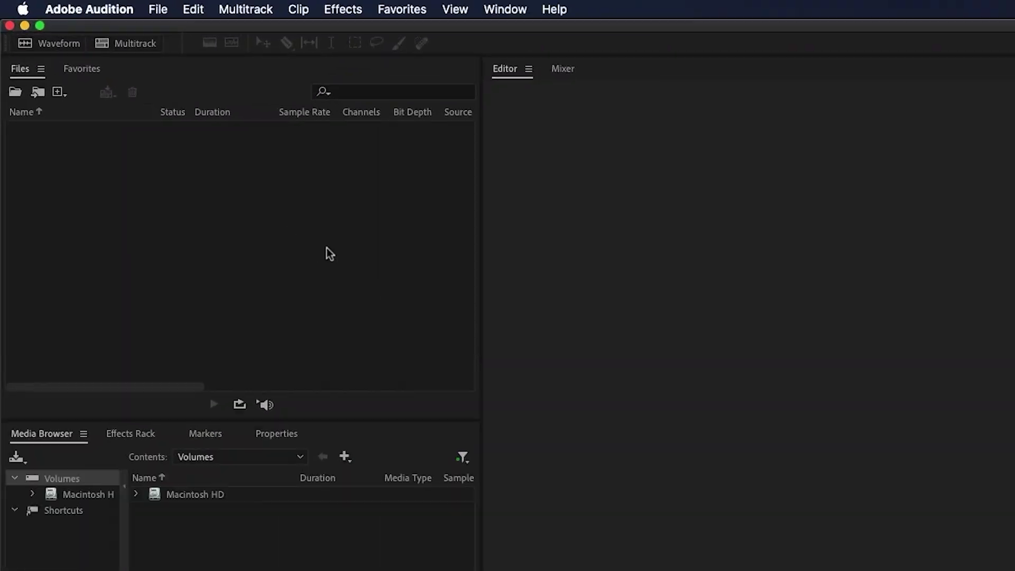
- Open 01_SyncMedia.wav (22:08.760, 48 kHz stereo) as a waveform and show the Diagnostics panel
{"action": "left_click", "coordinate": [160, 12]}
{"action": "left_click", "coordinate": [167, 49]}
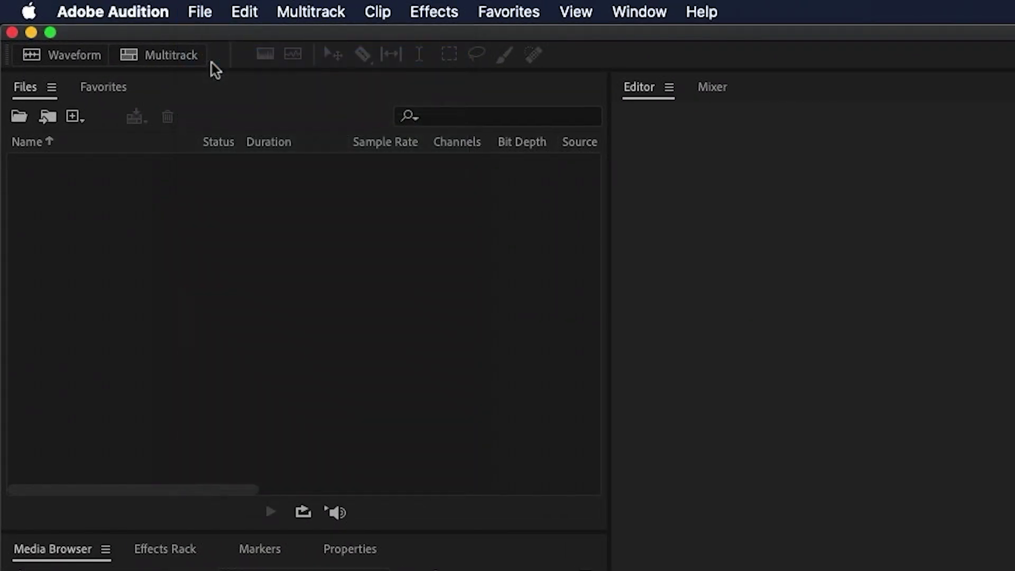
{"action": "left_click", "coordinate": [476, 148]}
{"action": "left_click", "coordinate": [655, 278]}
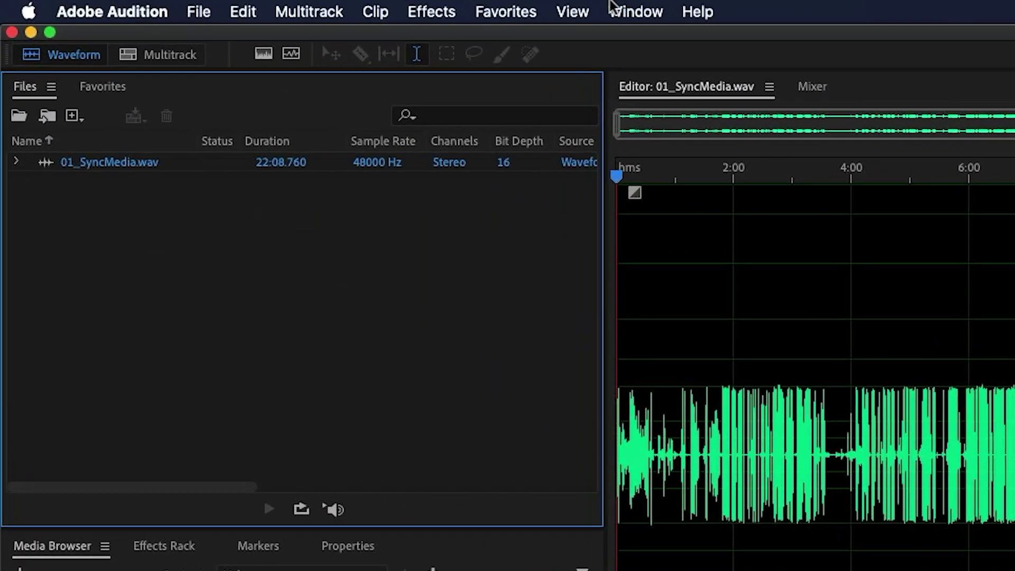
{"action": "left_click", "coordinate": [239, 4]}
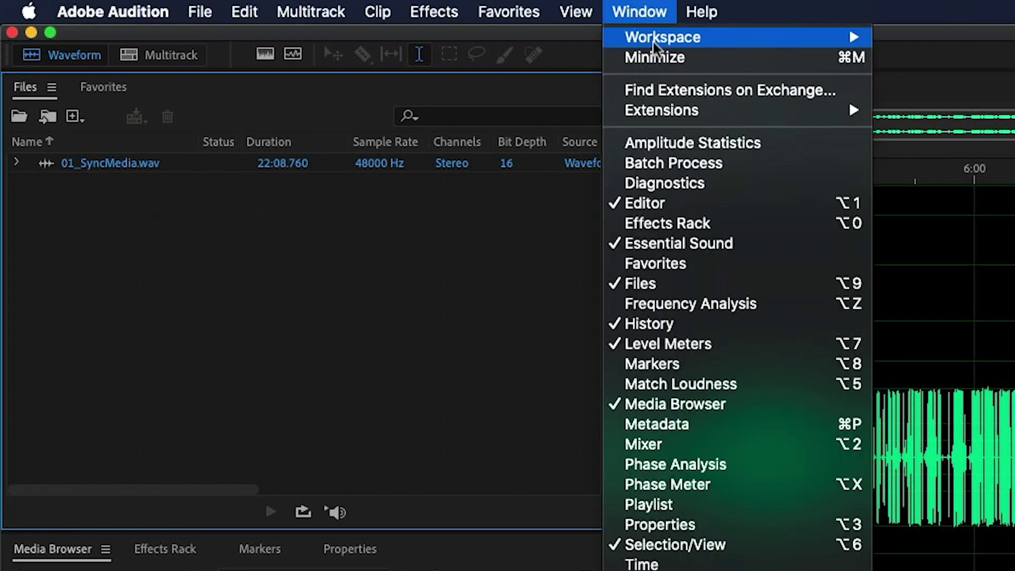
{"action": "left_click", "coordinate": [664, 183]}
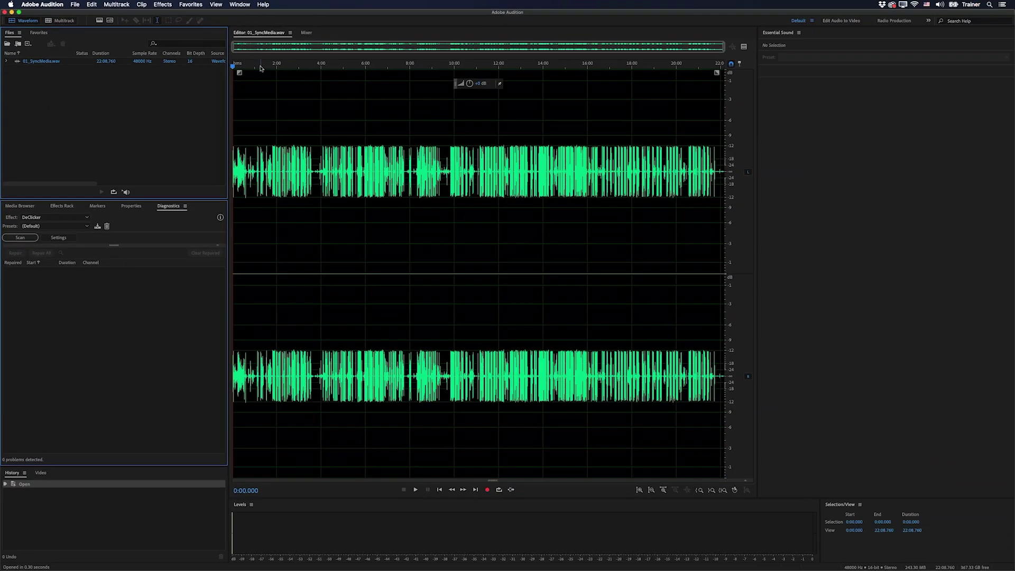
- Choose the Delete Silence diagnostic with its (Default) preset and show its settings
{"action": "left_click", "coordinate": [34, 217]}
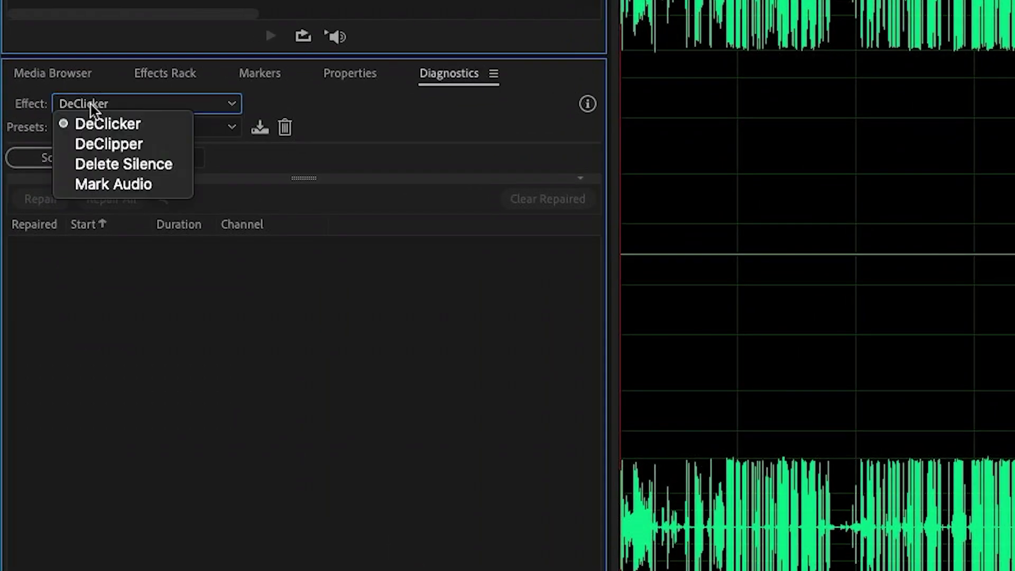
{"action": "left_click", "coordinate": [116, 160]}
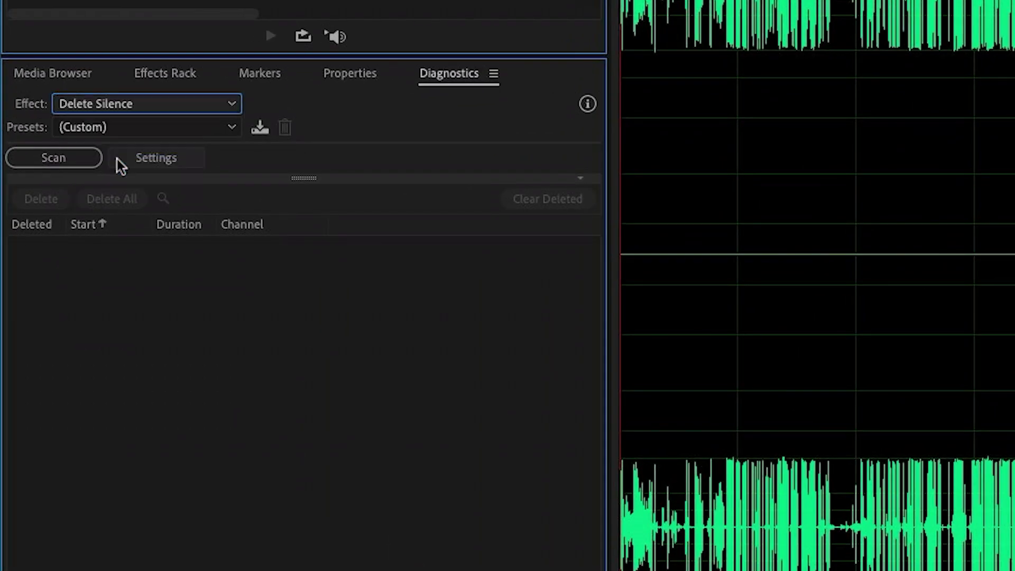
{"action": "left_click", "coordinate": [150, 127]}
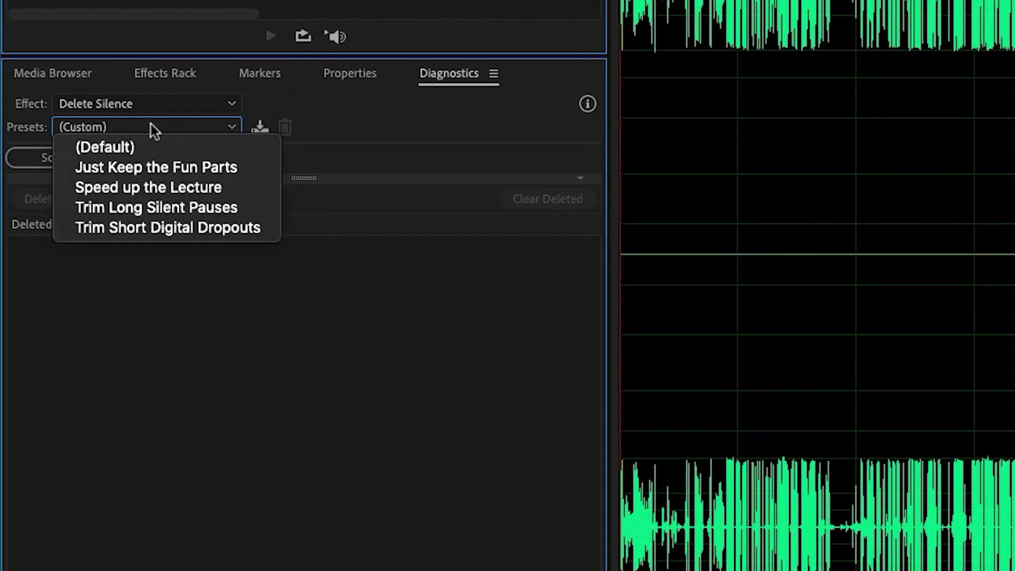
{"action": "left_click", "coordinate": [163, 148]}
{"action": "left_click", "coordinate": [169, 157]}
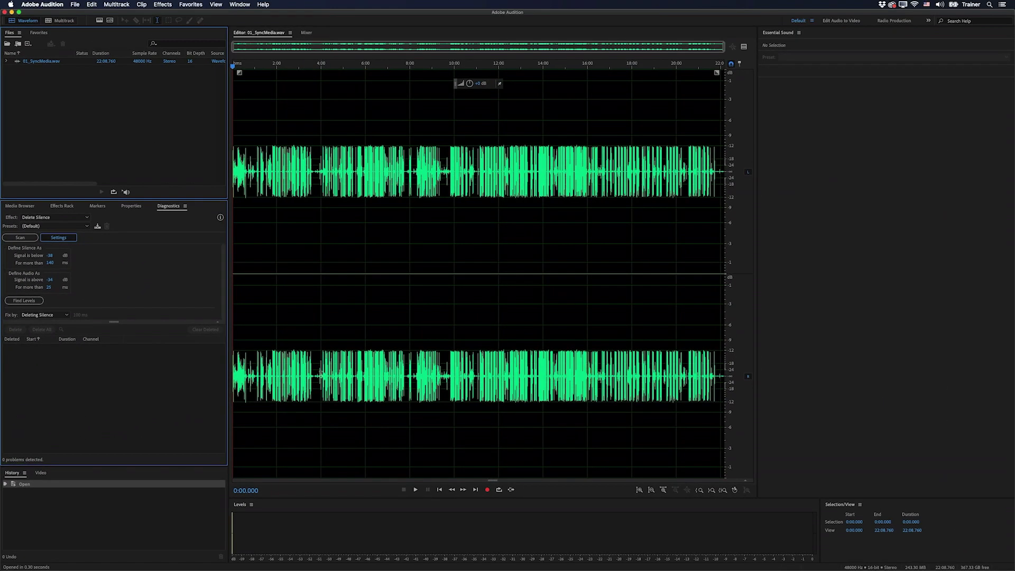
- Measure levels from the 3:45–7:48 selection, giving -70 dB silence and -66 dB audio thresholds
{"action": "left_click", "coordinate": [843, 517]}
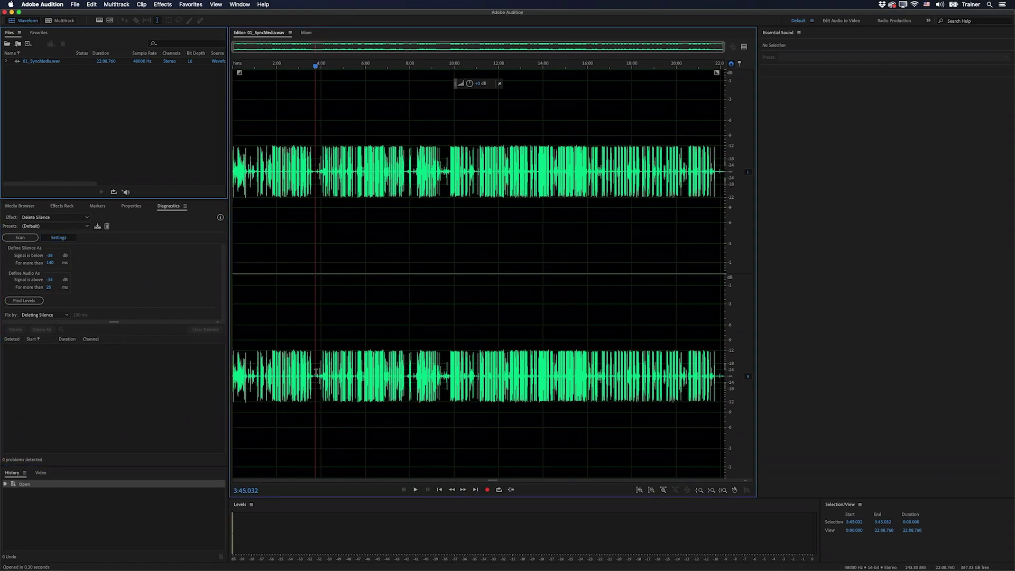
{"action": "left_click_drag", "start_coordinate": [315, 372], "coordinate": [406, 370]}
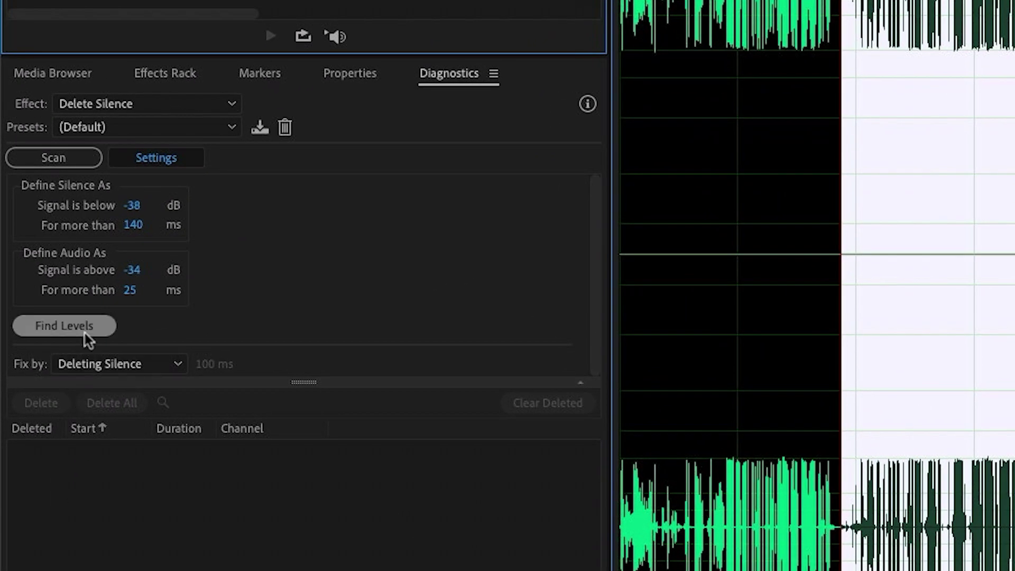
{"action": "left_click", "coordinate": [32, 302]}
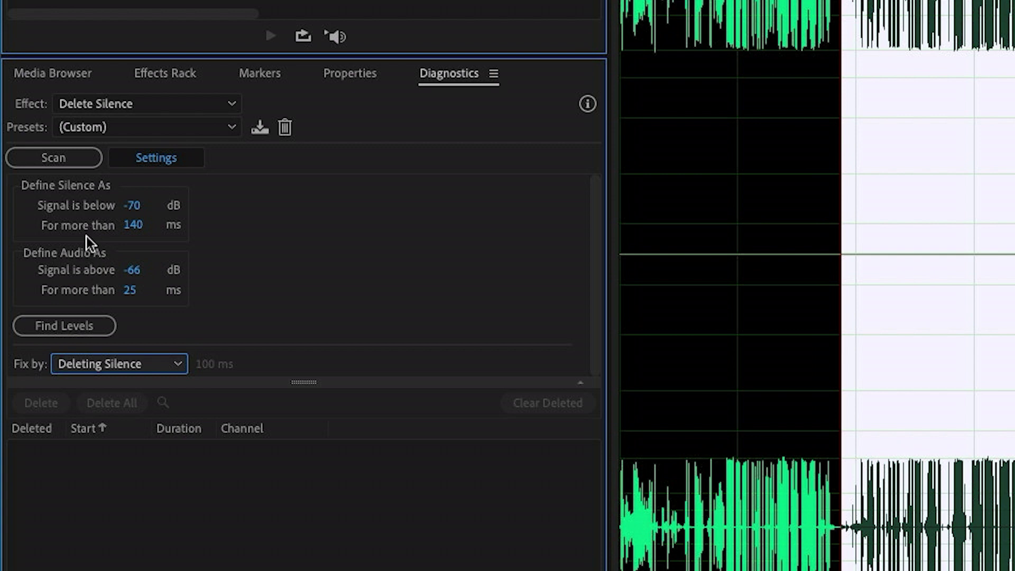
- Set both the silence and audio minimum durations to 300 ms
{"action": "left_click", "coordinate": [133, 226]}
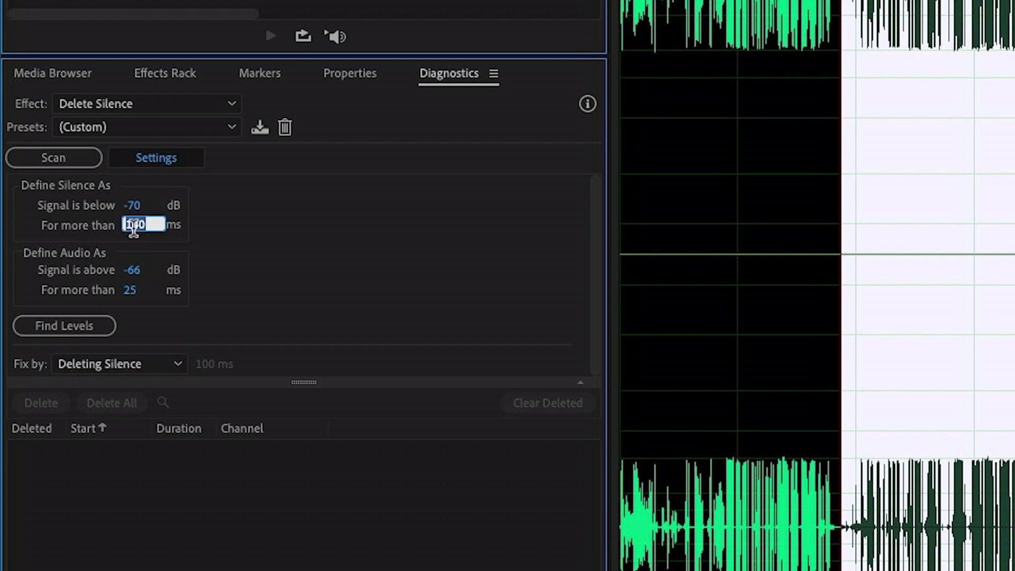
{"action": "type", "text": "300"}
{"action": "key", "text": "Tab"}
{"action": "type", "text": "300"}
{"action": "key", "text": "Tab"}
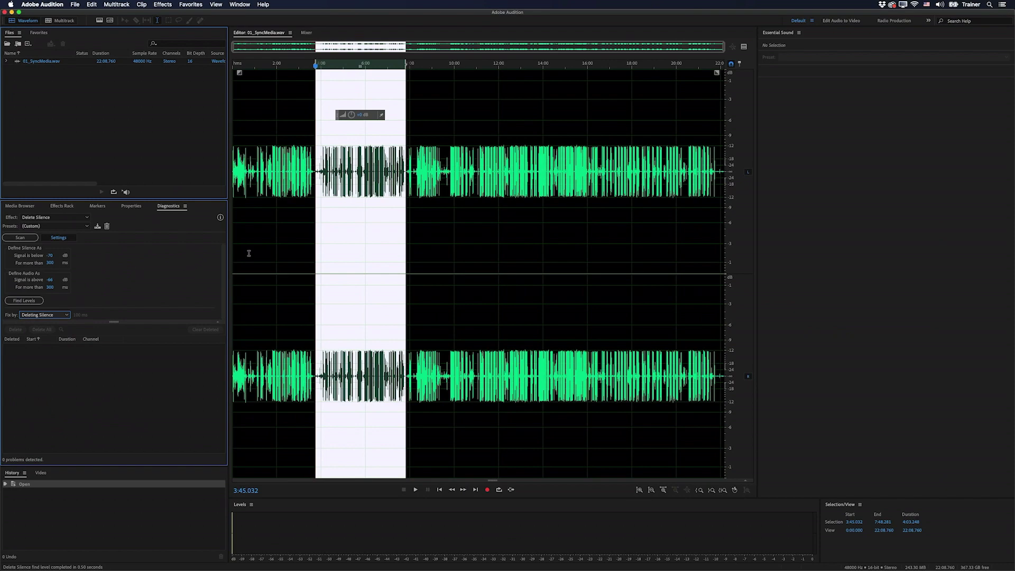
- Clear the selection and scan the whole file, listing 164 silences from 0:00.000
{"action": "left_click", "coordinate": [428, 270]}
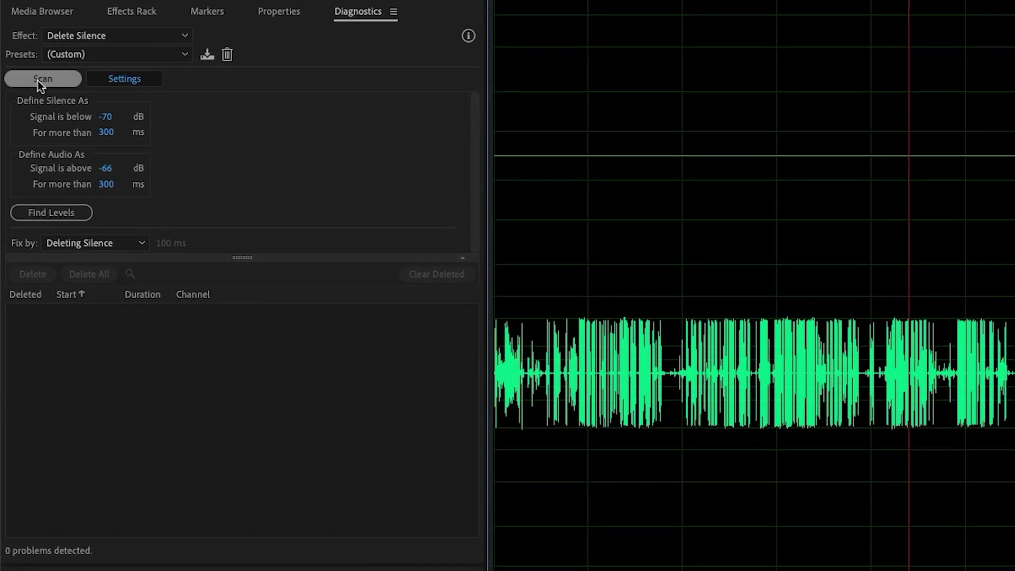
{"action": "left_click", "coordinate": [39, 80]}
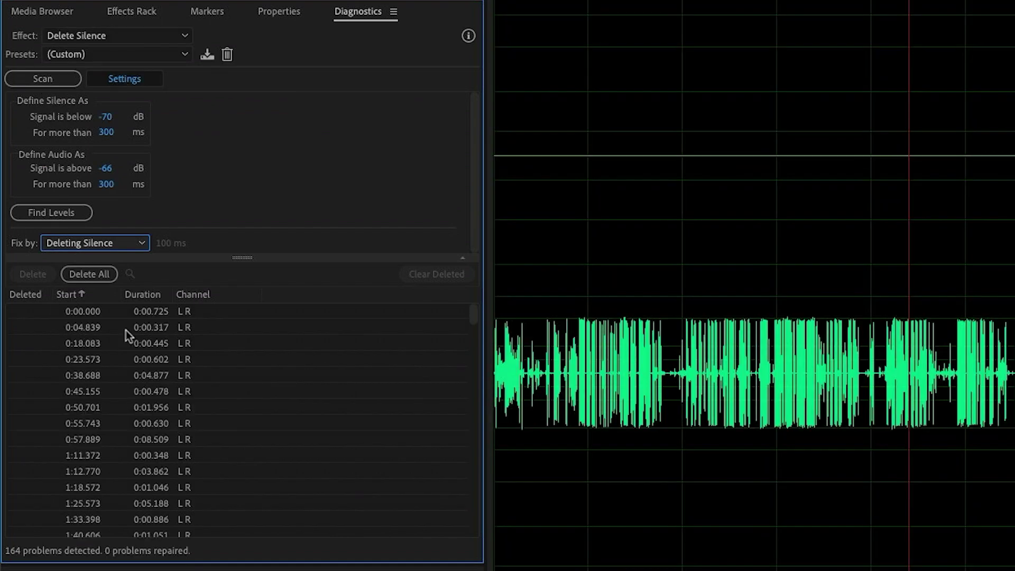
{"action": "left_click", "coordinate": [104, 311]}
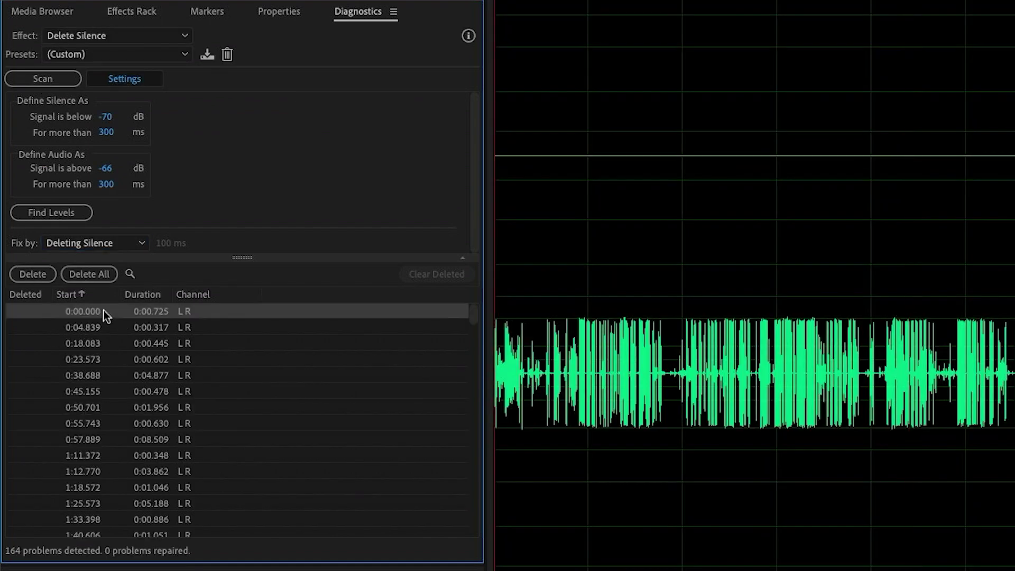
- Inspect the silences at 0:18.083, 0:50.701 and 0:38.688, then select all results
{"action": "key", "text": "equal"}
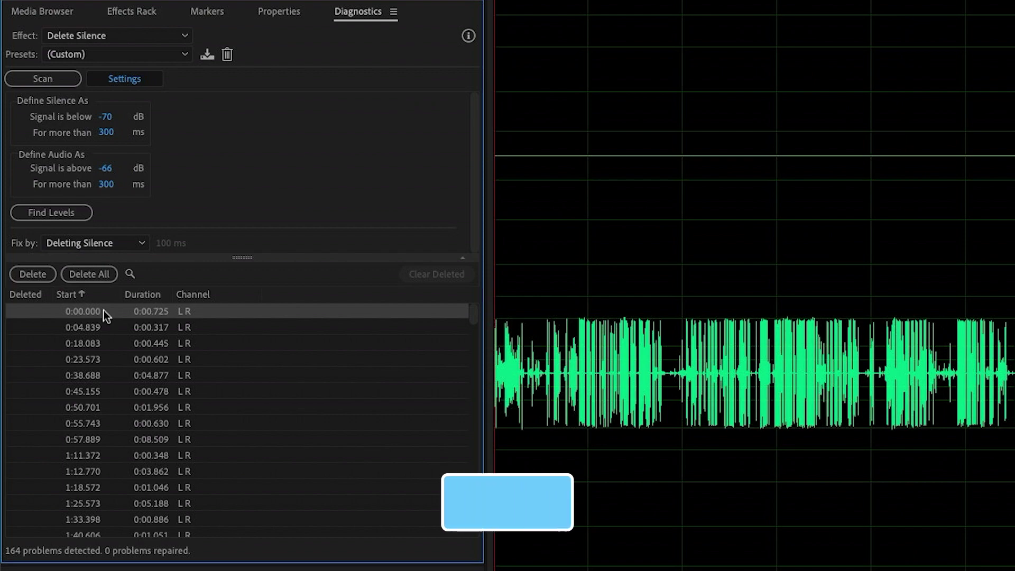
{"action": "key", "text": "equal"}
{"action": "key", "text": "equal"}
{"action": "key", "text": "equal"}
{"action": "key", "text": "equal"}
{"action": "key", "text": "equal"}
{"action": "key", "text": "equal"}
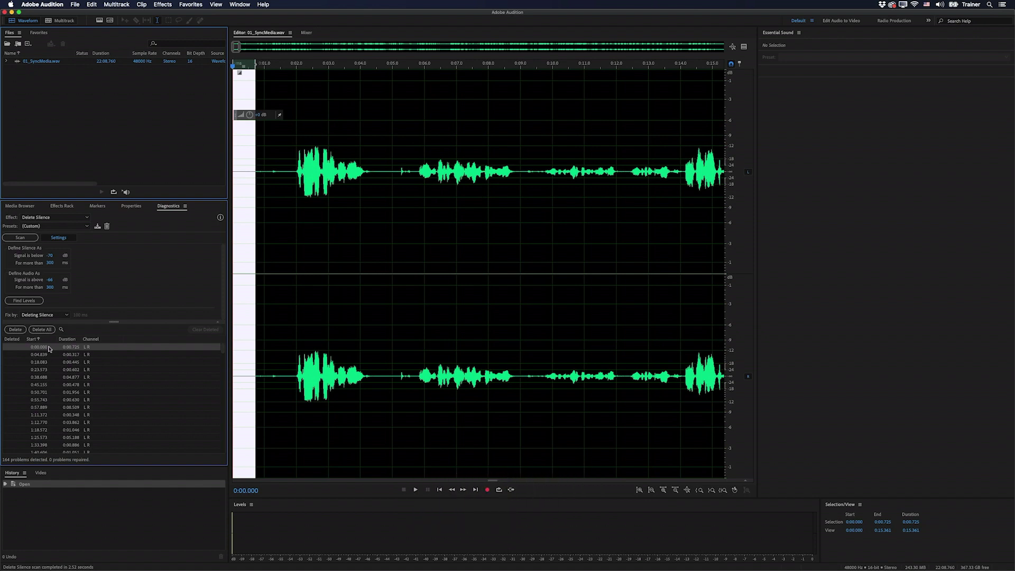
{"action": "key", "text": "Down"}
{"action": "key", "text": "Down"}
{"action": "key", "text": "Down"}
{"action": "key", "text": "Down"}
{"action": "key", "text": "Down"}
{"action": "key", "text": "Down"}
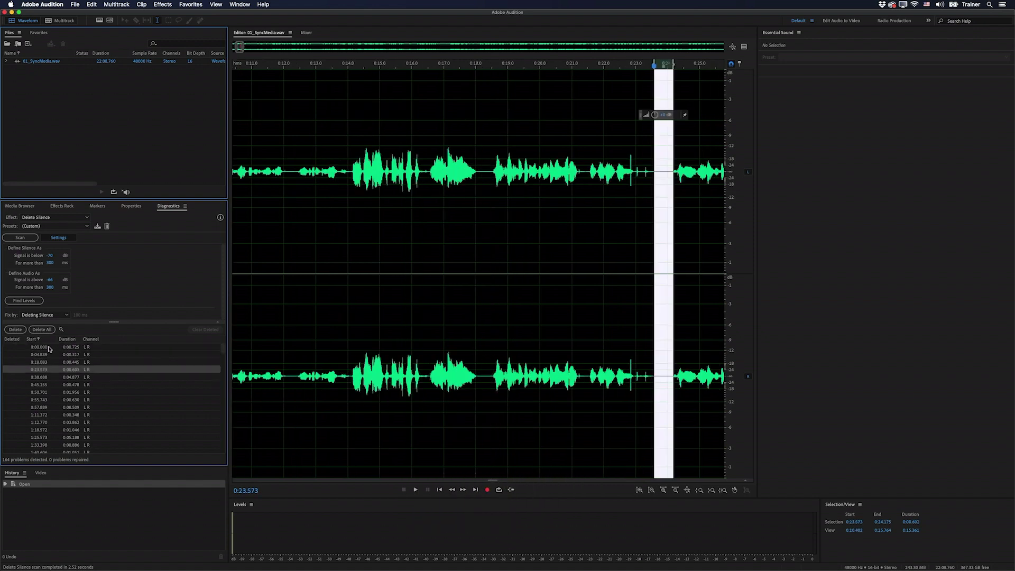
{"action": "key", "text": "Down"}
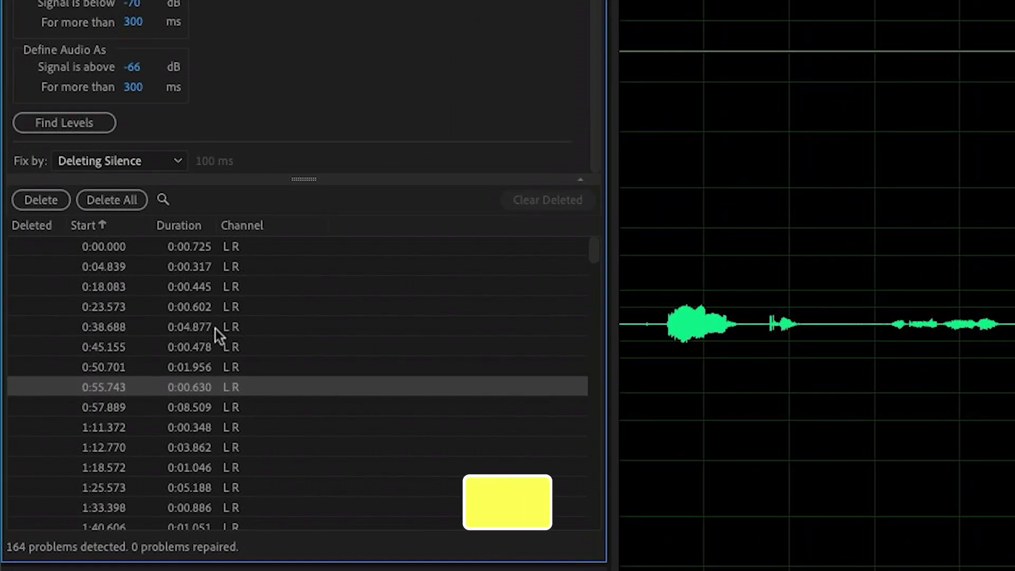
{"action": "left_click", "coordinate": [195, 326]}
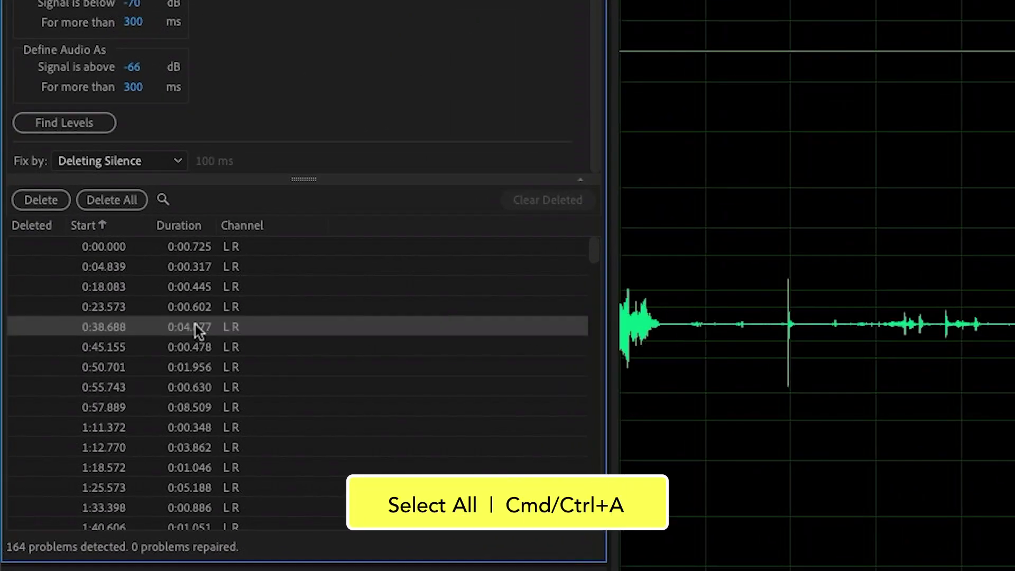
{"action": "key", "text": "ctrl+a"}
- Create markers at every detected silence and set Marker 01 to start at 0:00.000
{"action": "right_click", "coordinate": [128, 307]}
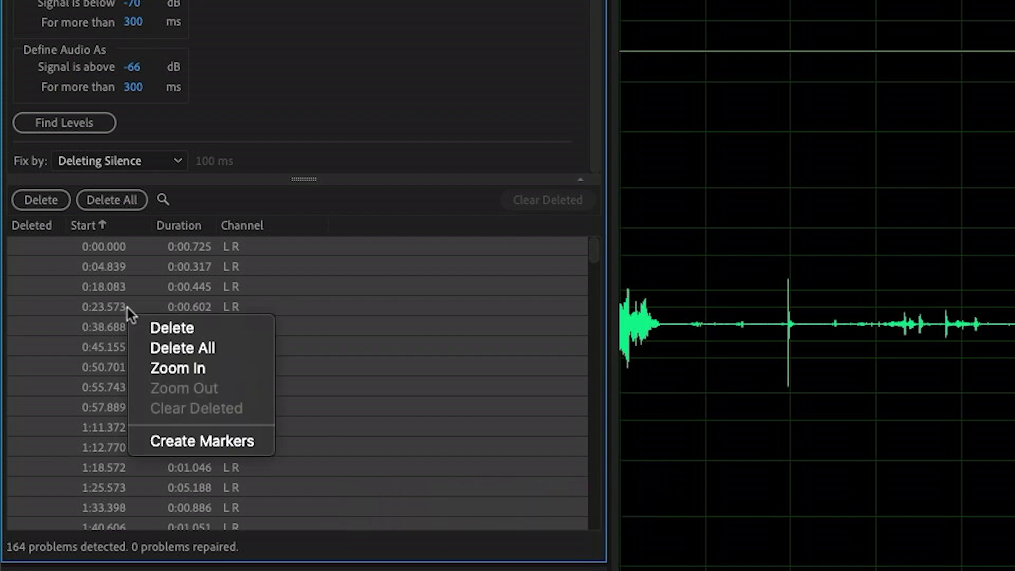
{"action": "left_click", "coordinate": [182, 439]}
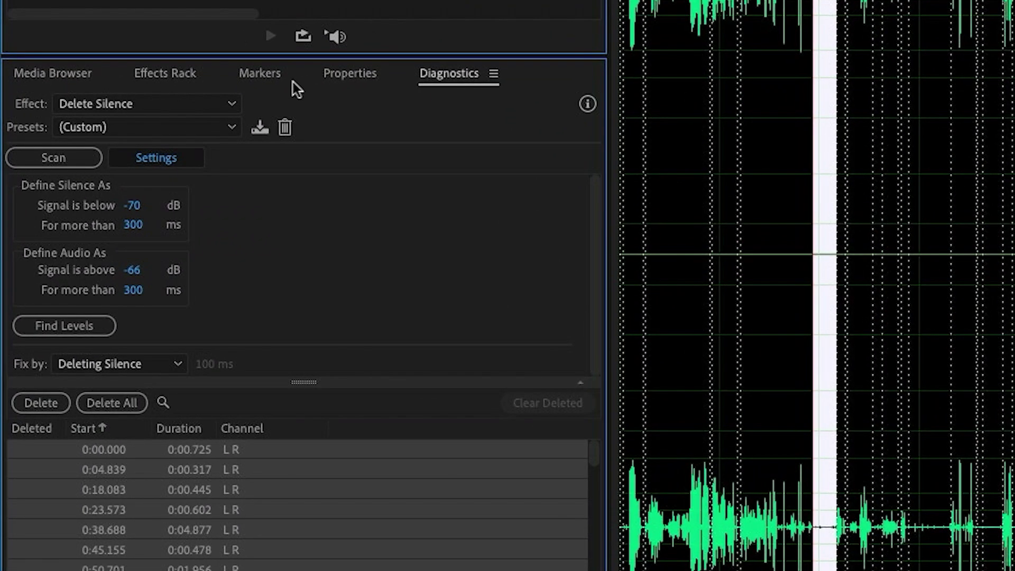
{"action": "left_click", "coordinate": [99, 205]}
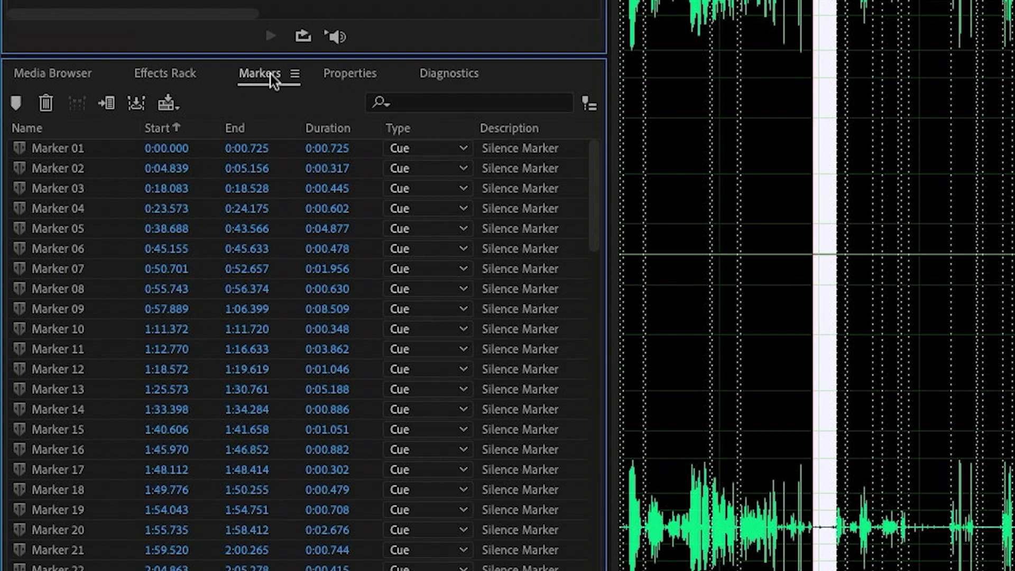
{"action": "left_click", "coordinate": [99, 147]}
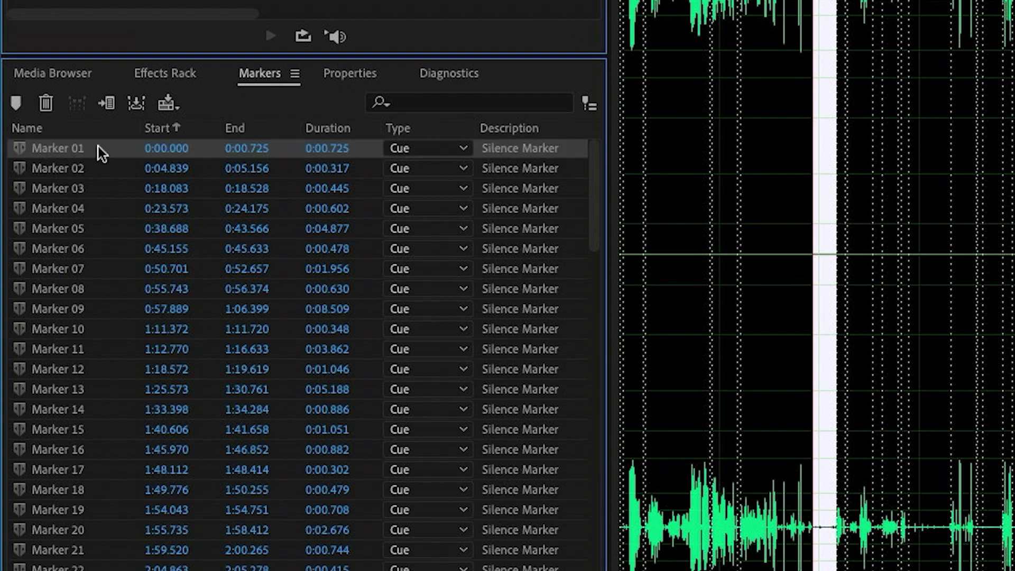
{"action": "left_click", "coordinate": [189, 148]}
{"action": "type", "text": "0"}
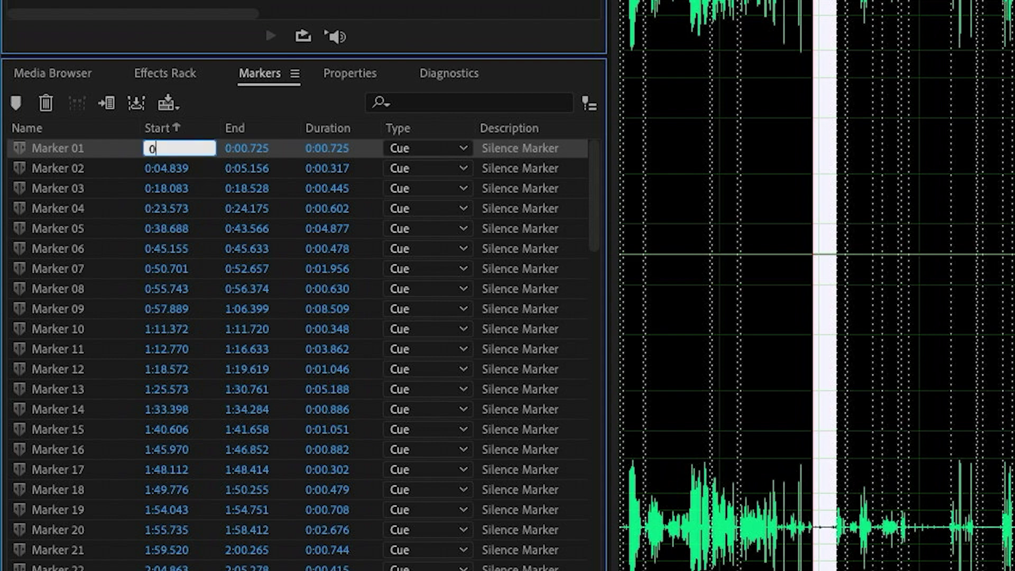
{"action": "key", "text": "Return"}
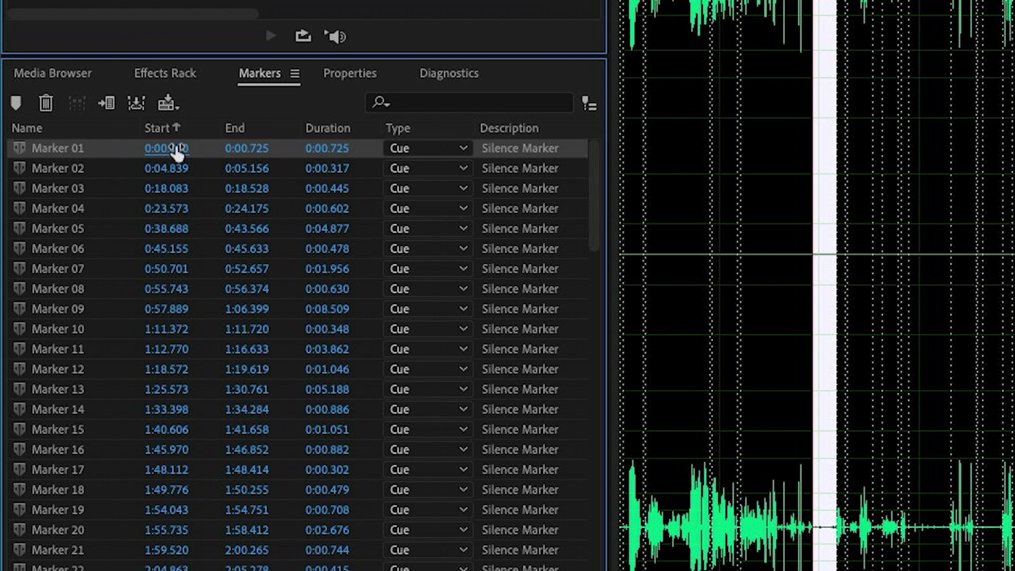
- Select all the silence markers and change their type to Subclip
{"action": "left_click", "coordinate": [103, 255]}
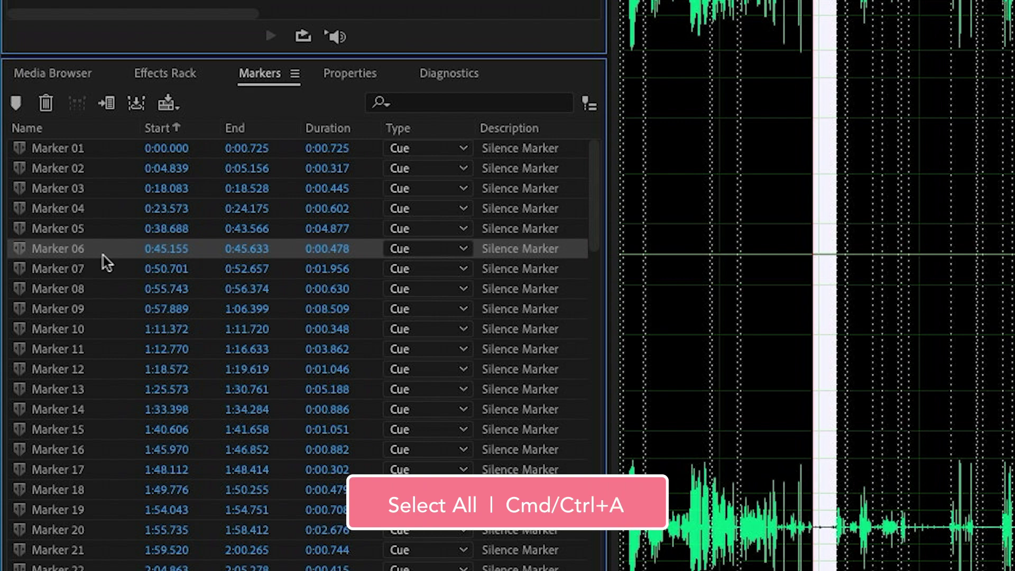
{"action": "key", "text": "super+a"}
{"action": "right_click", "coordinate": [103, 256]}
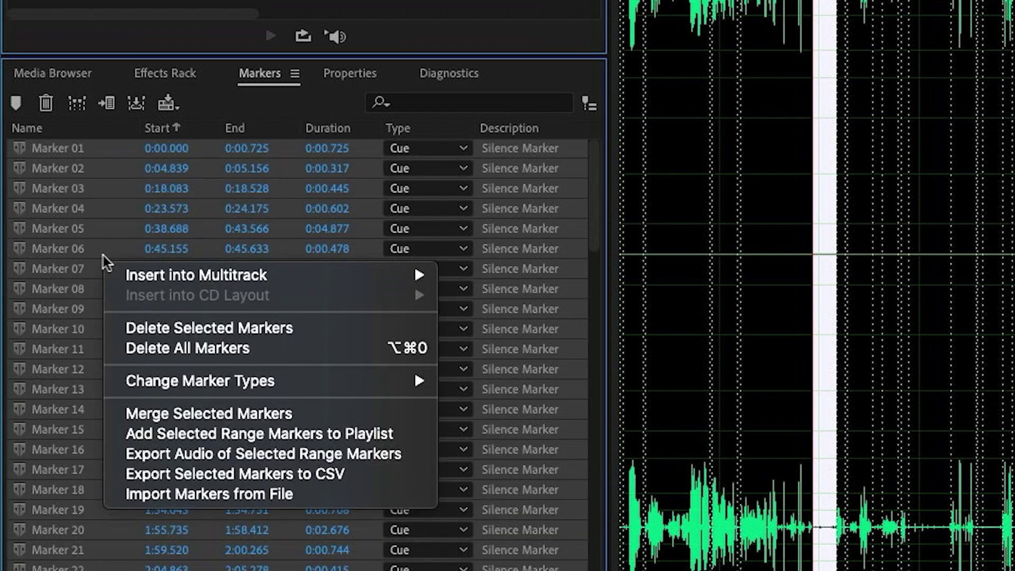
{"action": "mouse_move", "coordinate": [169, 380]}
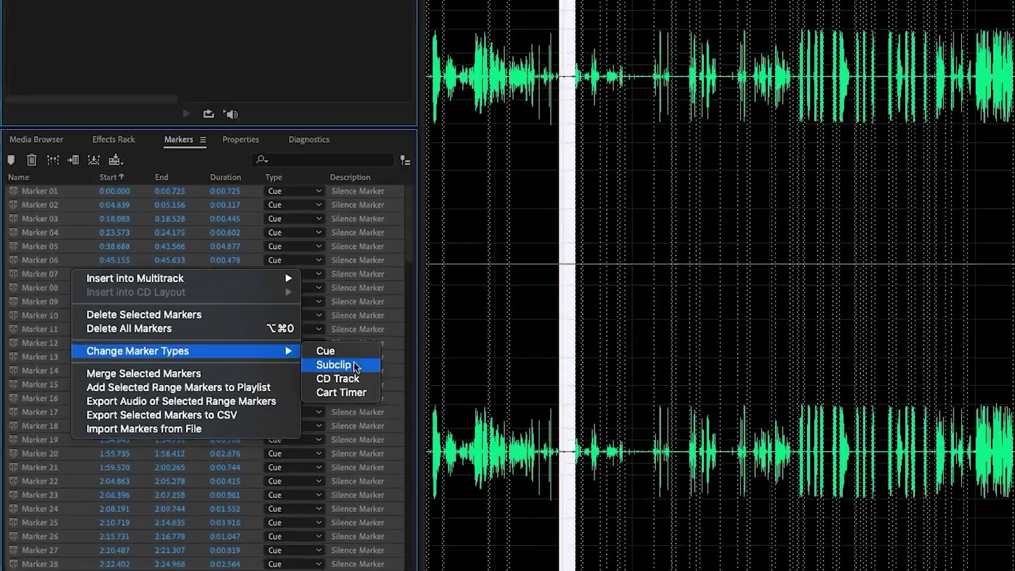
{"action": "left_click", "coordinate": [513, 400]}
- Save 01_SyncMedia.wav with its subclip markers and switch to Media Encoder
{"action": "left_click", "coordinate": [75, 5]}
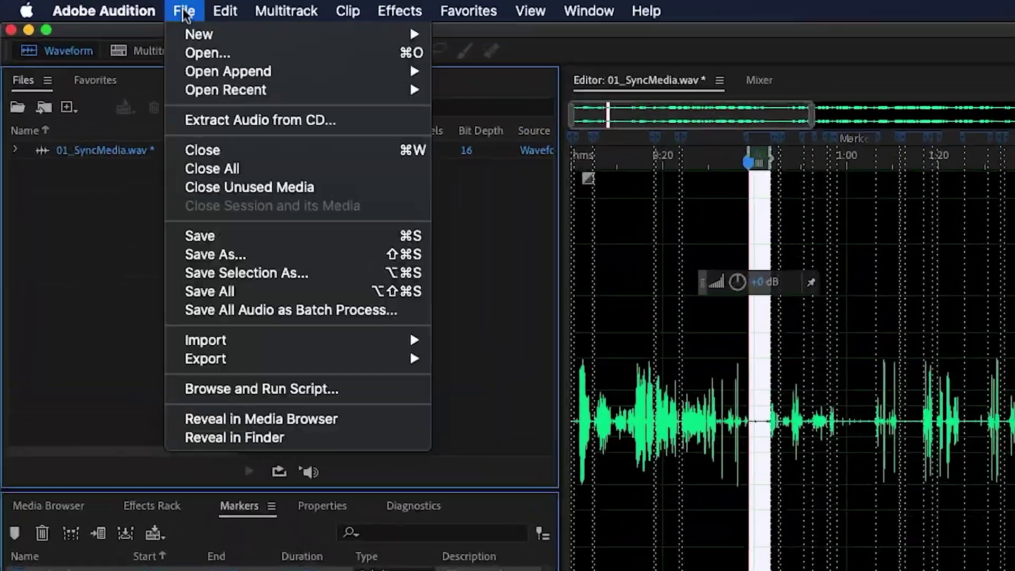
{"action": "left_click", "coordinate": [97, 95]}
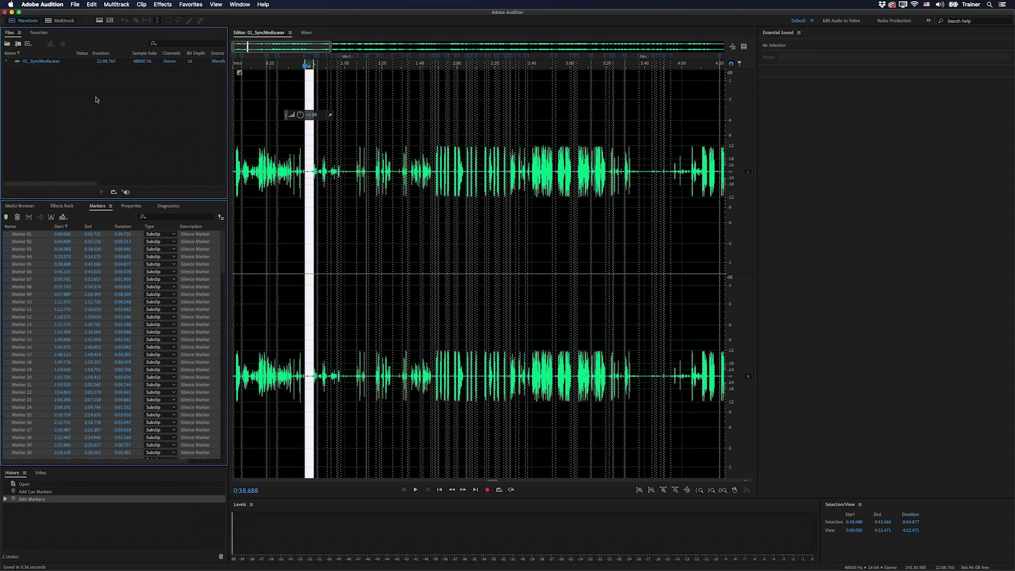
{"action": "key", "text": "super+Tab"}
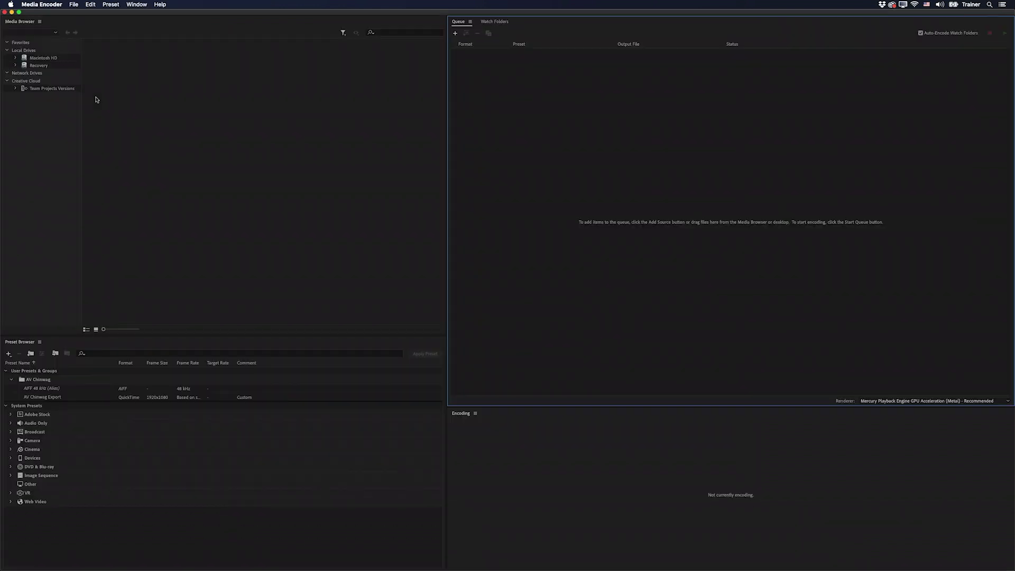
- Add 01_SyncMedia.wav from Finder to the Media Encoder queue
{"action": "key", "text": "super+Tab"}
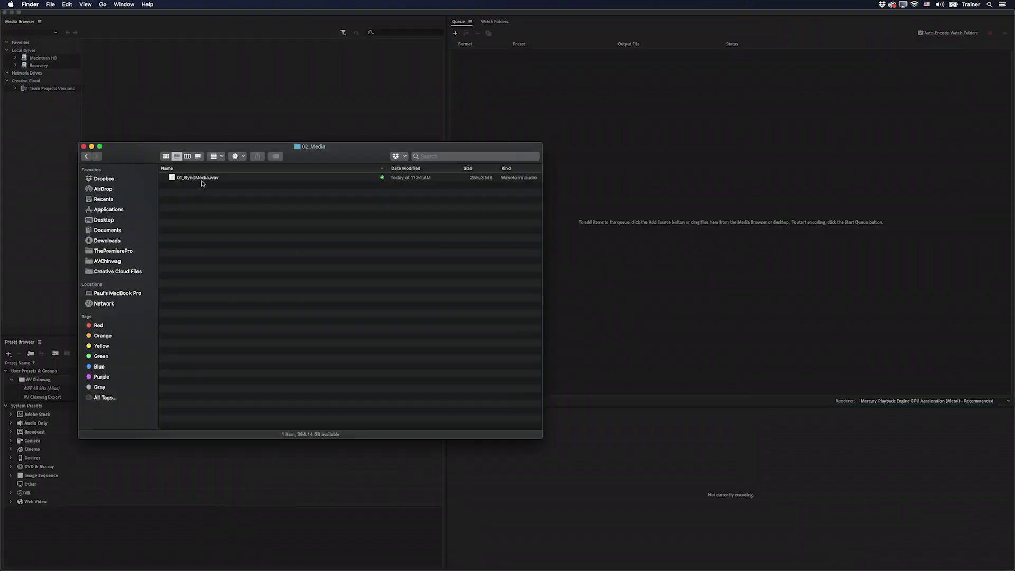
{"action": "left_click_drag", "start_coordinate": [193, 180], "coordinate": [632, 102]}
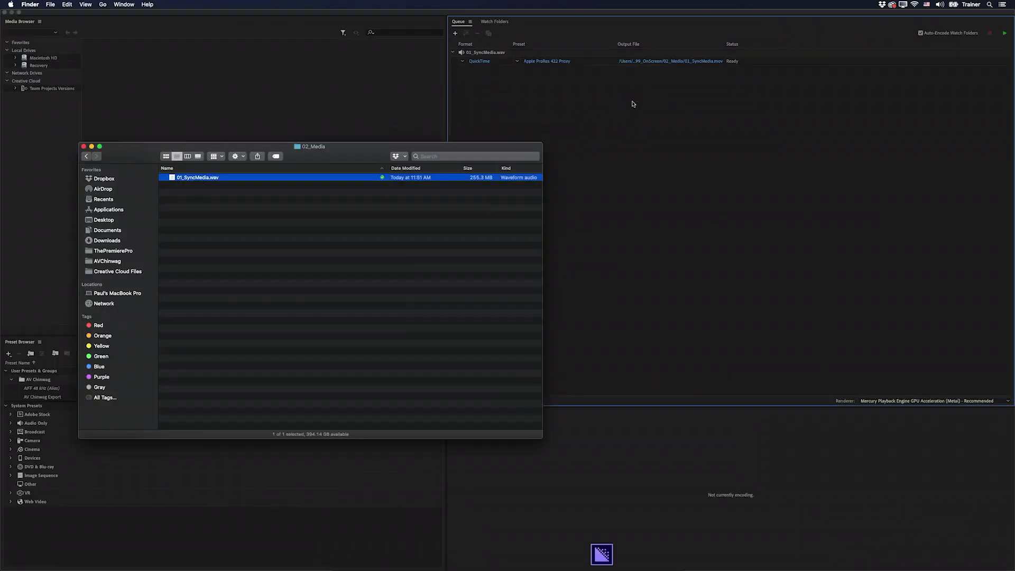
{"action": "left_click", "coordinate": [633, 104]}
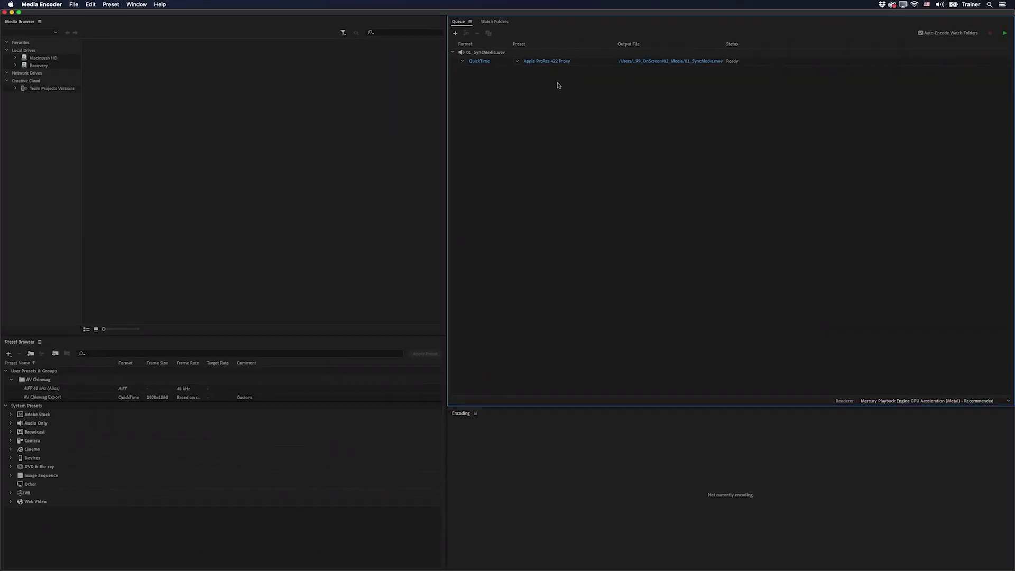
- Set the job to QuickTime ProRes 422 Proxy at a custom 29.97 fps and start encoding
{"action": "left_click", "coordinate": [553, 61]}
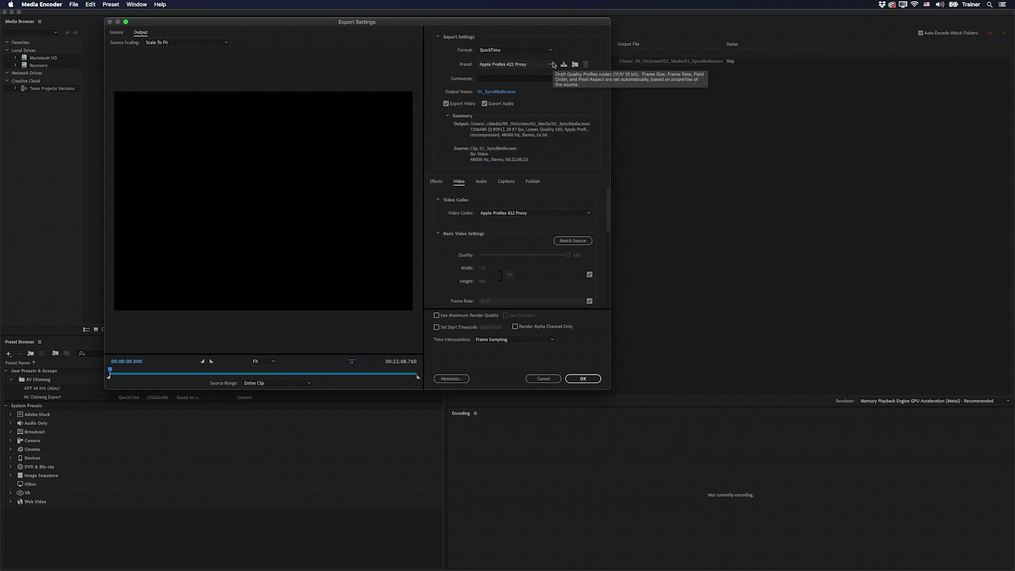
{"action": "left_click_drag", "start_coordinate": [609, 193], "coordinate": [608, 219]}
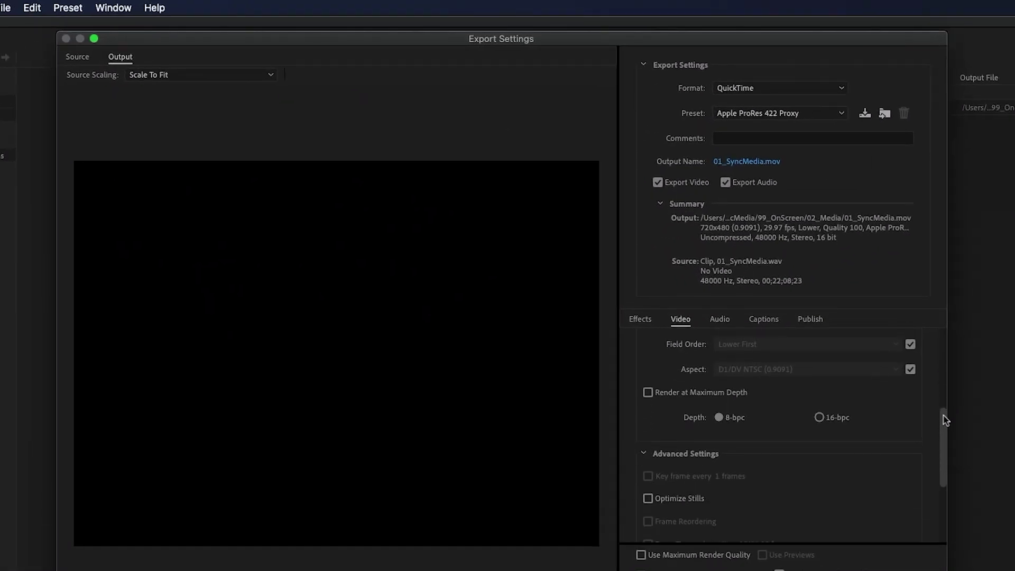
{"action": "left_click_drag", "start_coordinate": [945, 419], "coordinate": [943, 391]}
{"action": "left_click", "coordinate": [910, 390]}
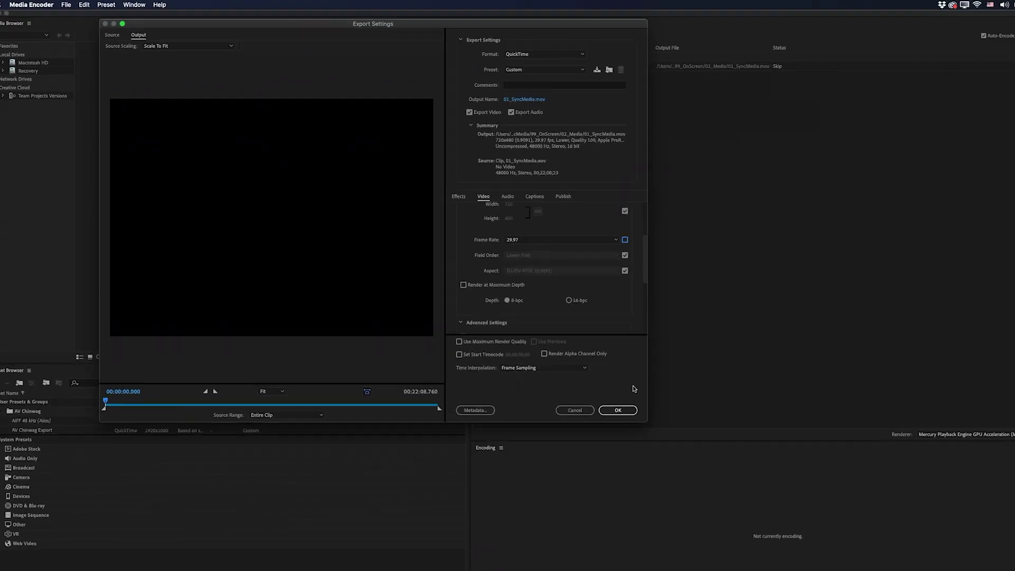
{"action": "left_click", "coordinate": [586, 378]}
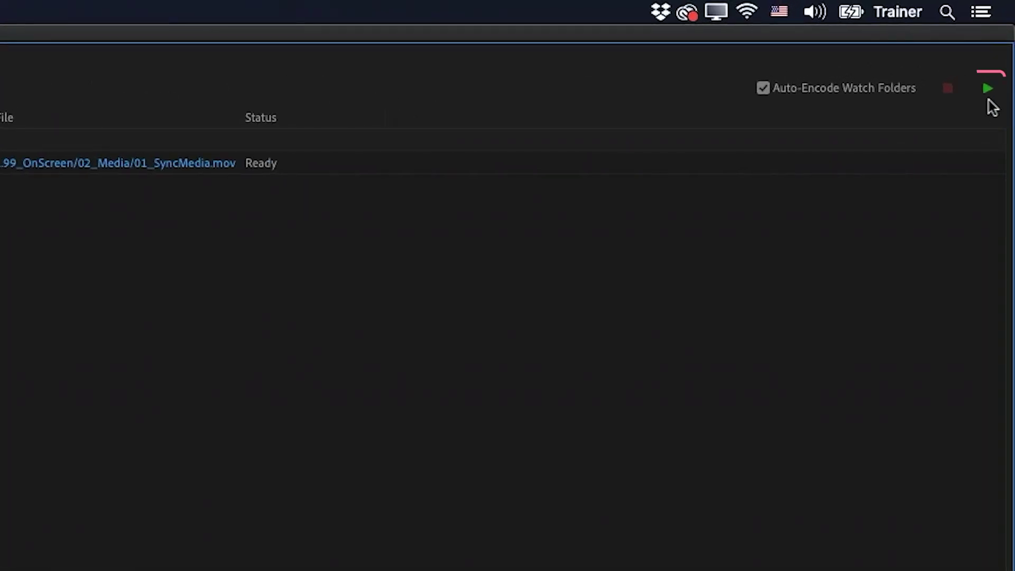
{"action": "left_click", "coordinate": [990, 77]}
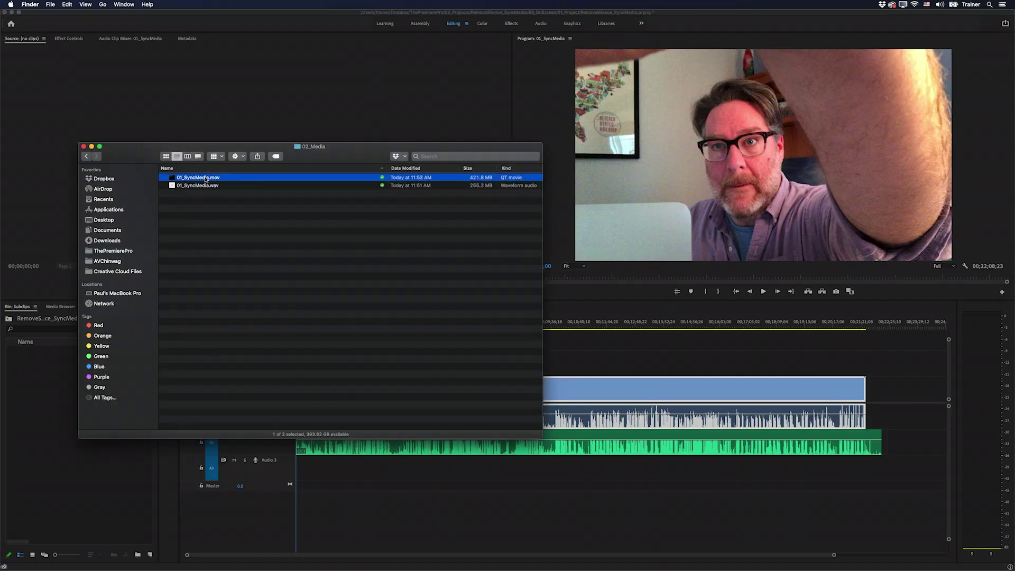
- Import 01_SyncMedia.mov into the Subclips bin, delete its master clip, and select all 238 subclips
{"action": "left_click_drag", "start_coordinate": [205, 180], "coordinate": [55, 386]}
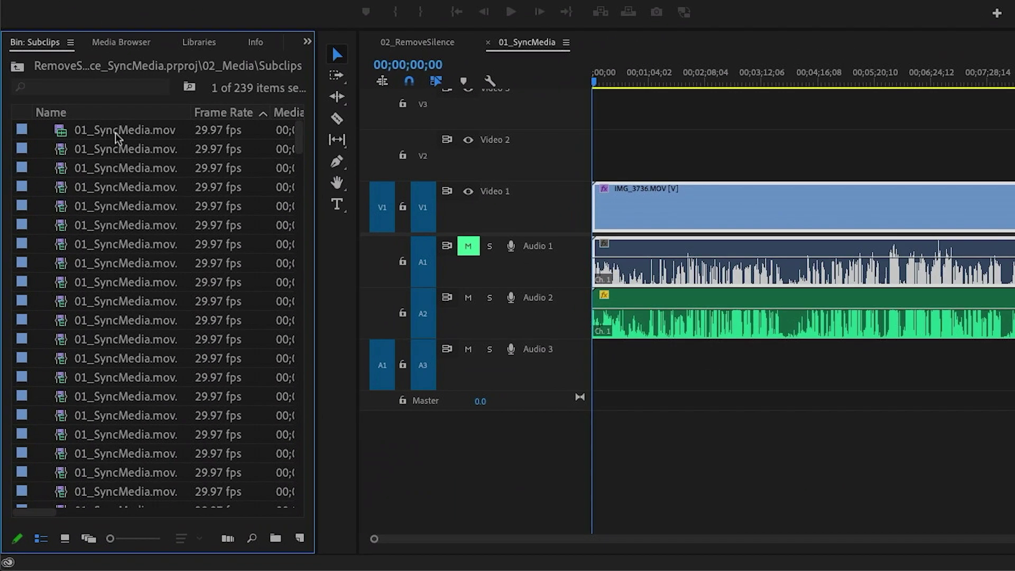
{"action": "left_click", "coordinate": [116, 133]}
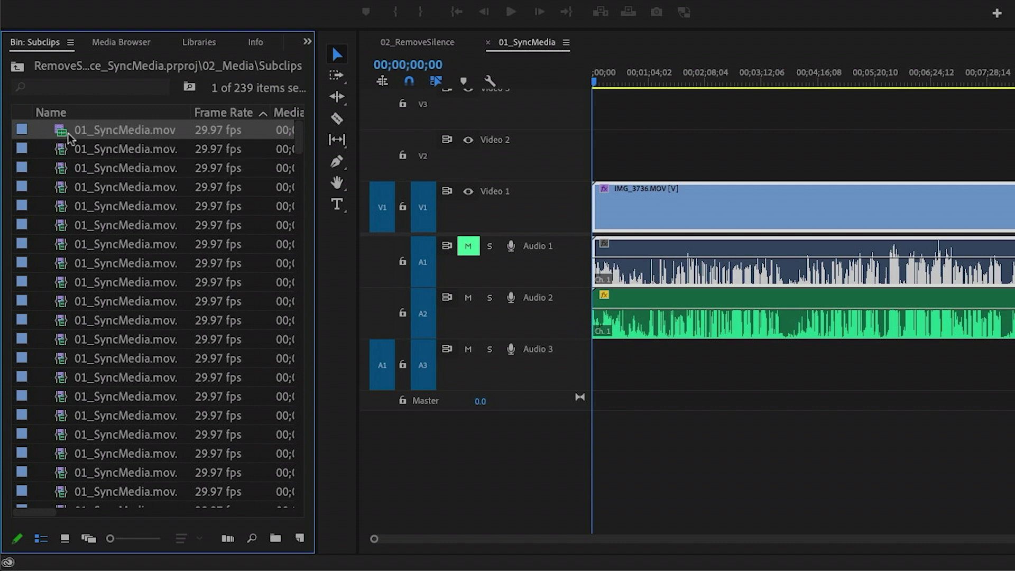
{"action": "key", "text": "Delete"}
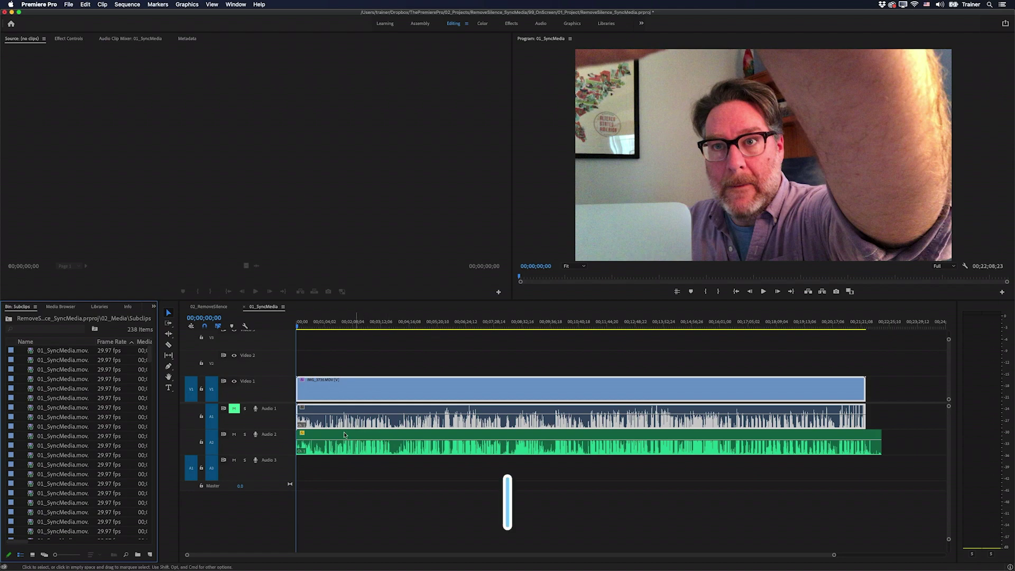
{"action": "left_click", "coordinate": [67, 373]}
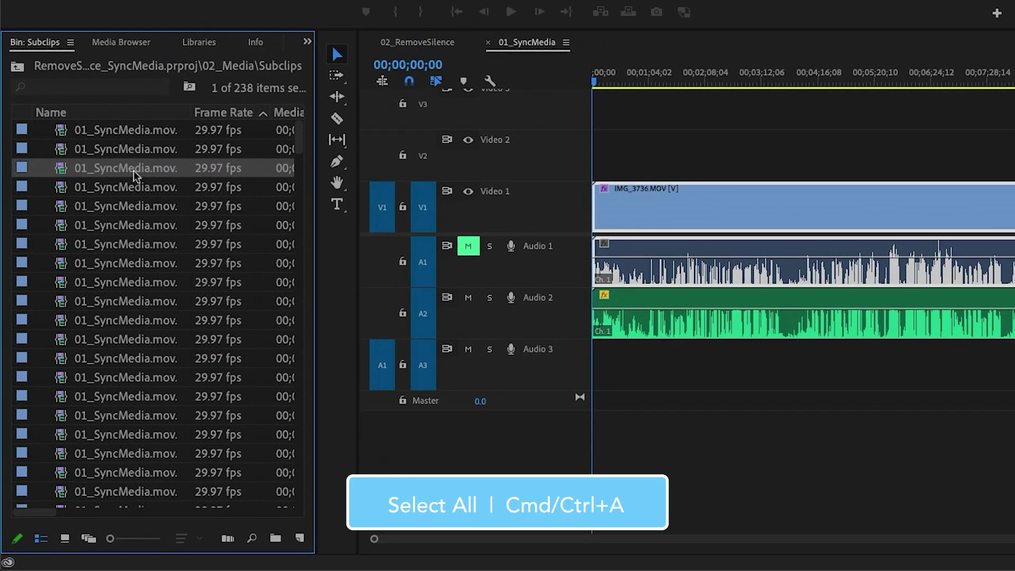
{"action": "key", "text": "super+a"}
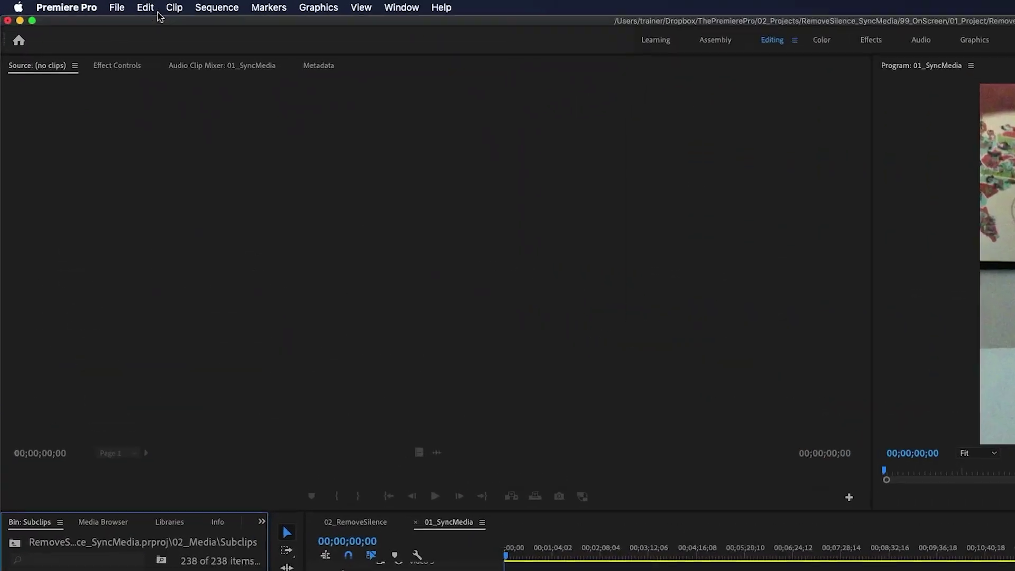
- Build one multicam source sequence with Camera Label track assignment, moving subclips to Processed Clips
{"action": "left_click", "coordinate": [174, 7]}
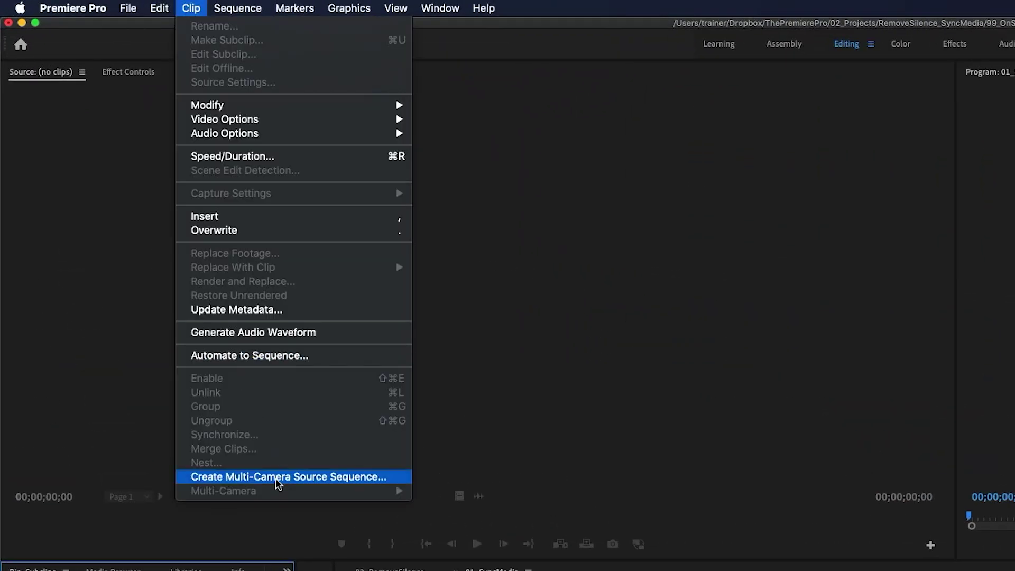
{"action": "left_click", "coordinate": [278, 477]}
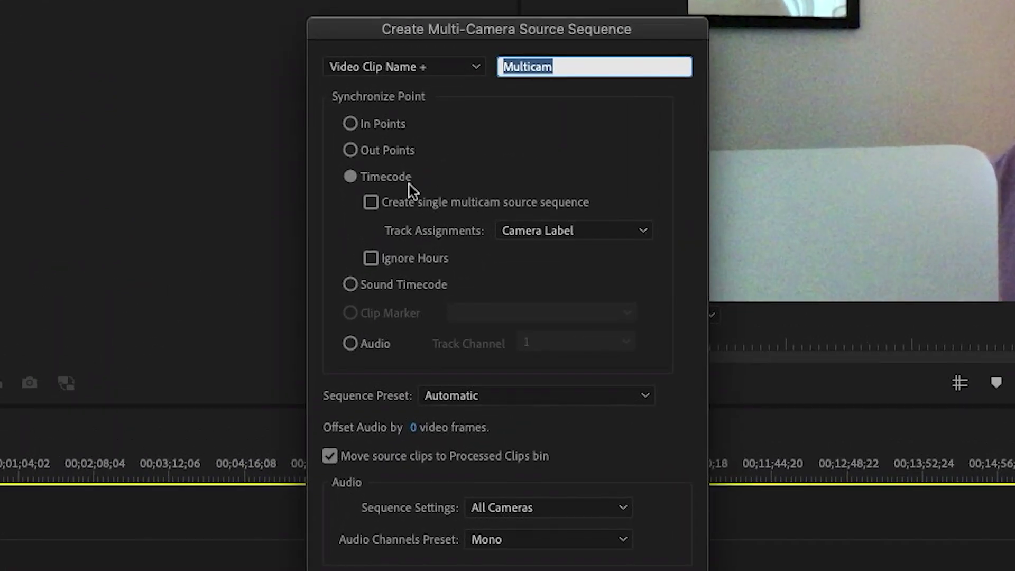
{"action": "left_click", "coordinate": [371, 202]}
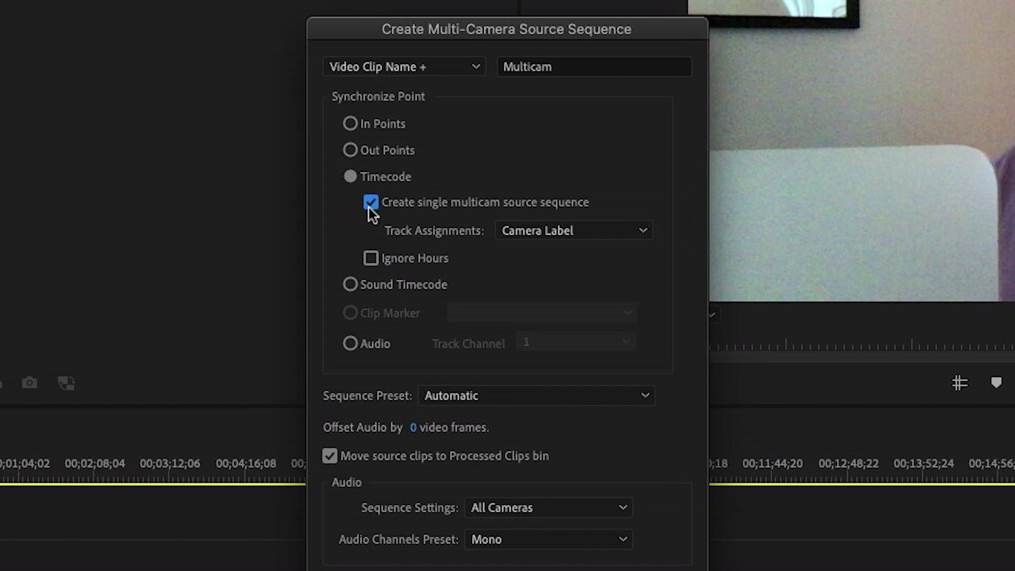
{"action": "left_click", "coordinate": [519, 233]}
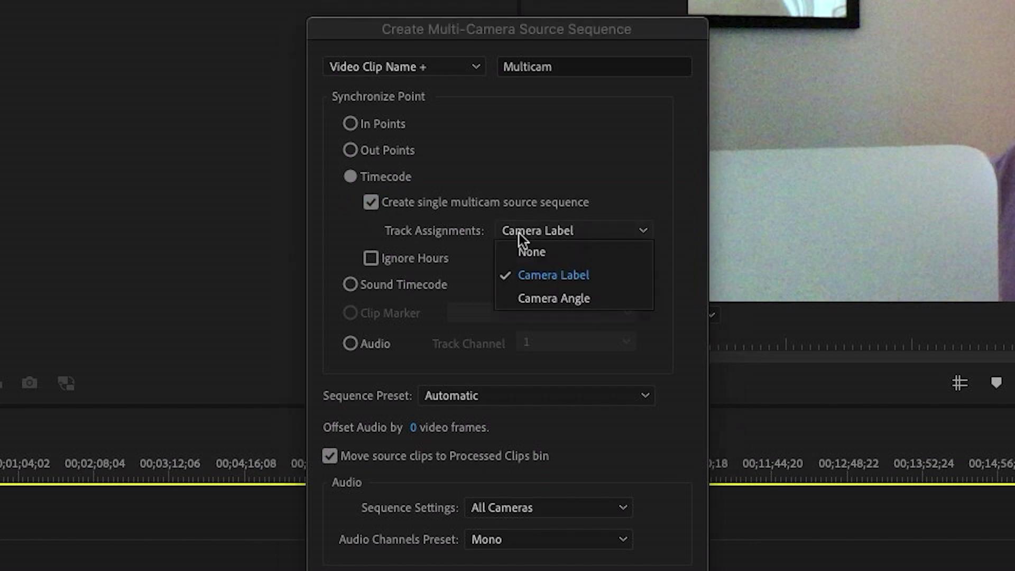
{"action": "left_click", "coordinate": [571, 277]}
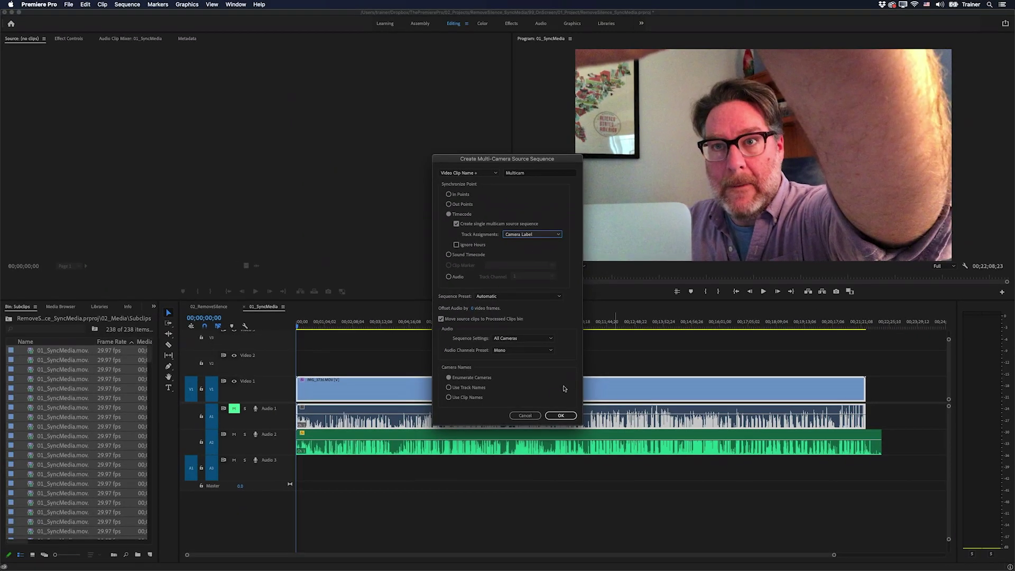
{"action": "left_click", "coordinate": [560, 415]}
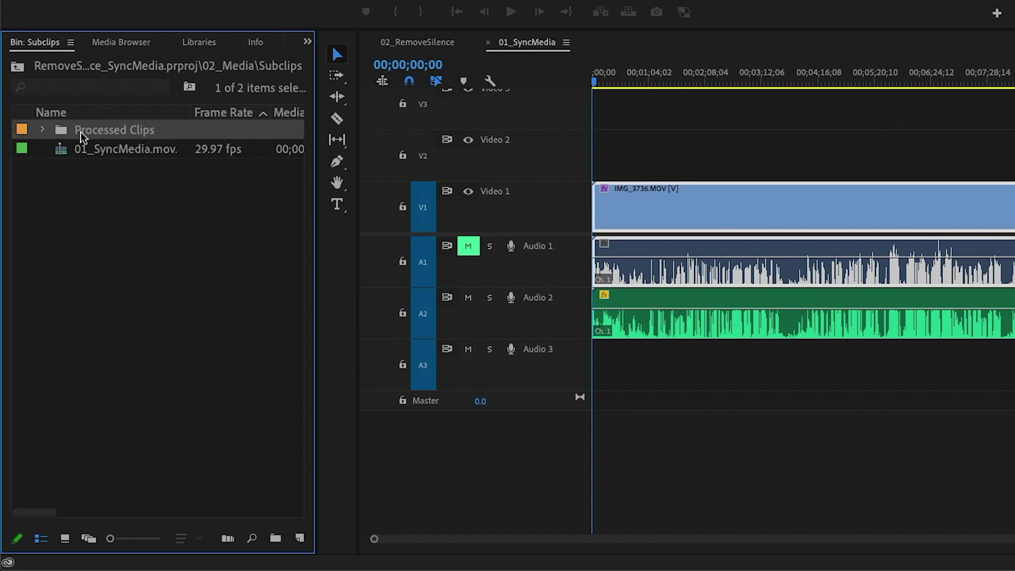
- Open the 01_SyncMedia.mov.Marker 03Multicam clip as a sequence, zoom in on it, then return to 01_SyncMedia
{"action": "left_click", "coordinate": [74, 149]}
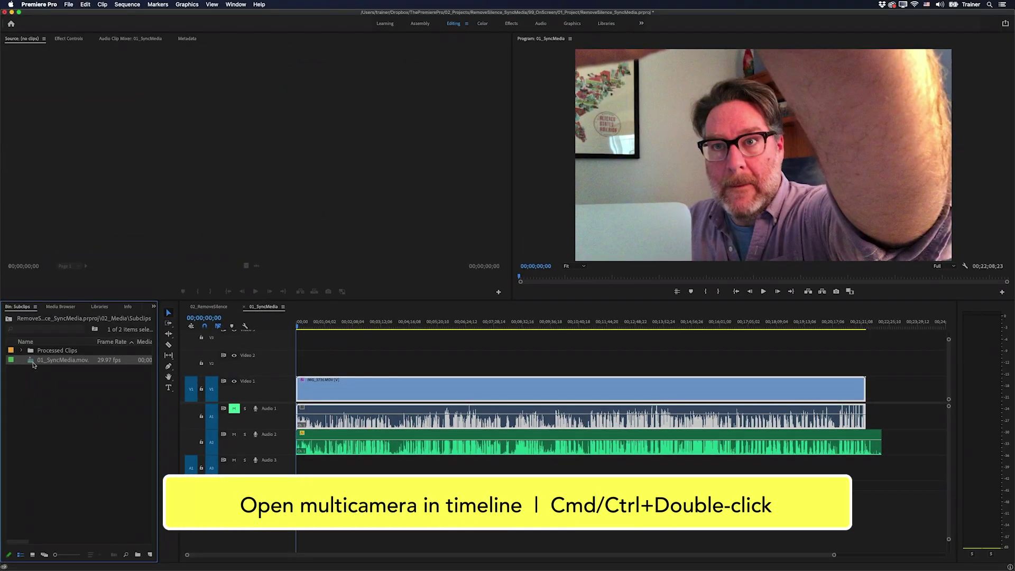
{"action": "double_click", "coordinate": [30, 361], "text": "super"}
{"action": "key", "text": "equal"}
{"action": "key", "text": "equal"}
{"action": "key", "text": "equal"}
{"action": "key", "text": "equal"}
{"action": "key", "text": "equal"}
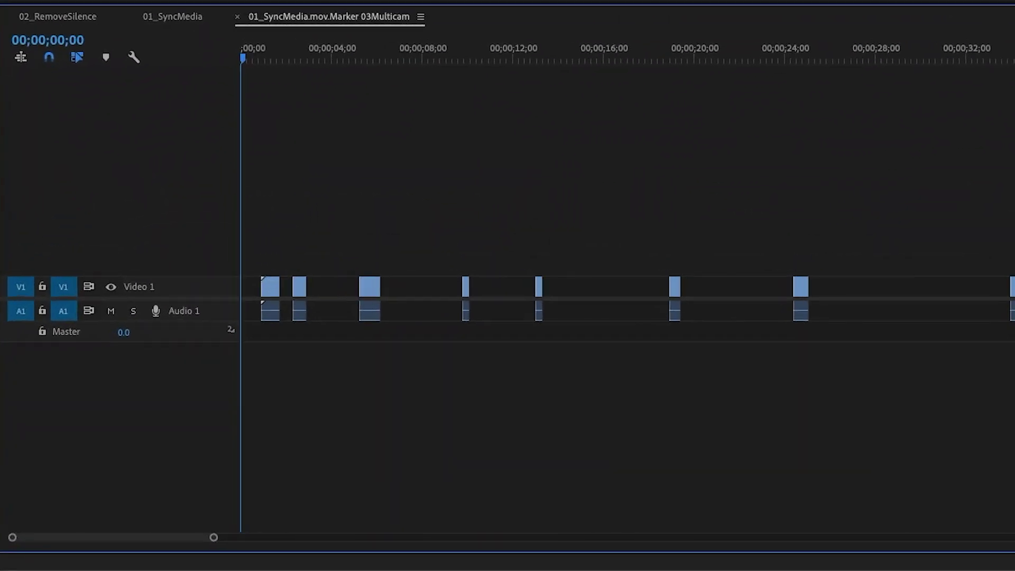
{"action": "key", "text": "equal"}
{"action": "key", "text": "equal"}
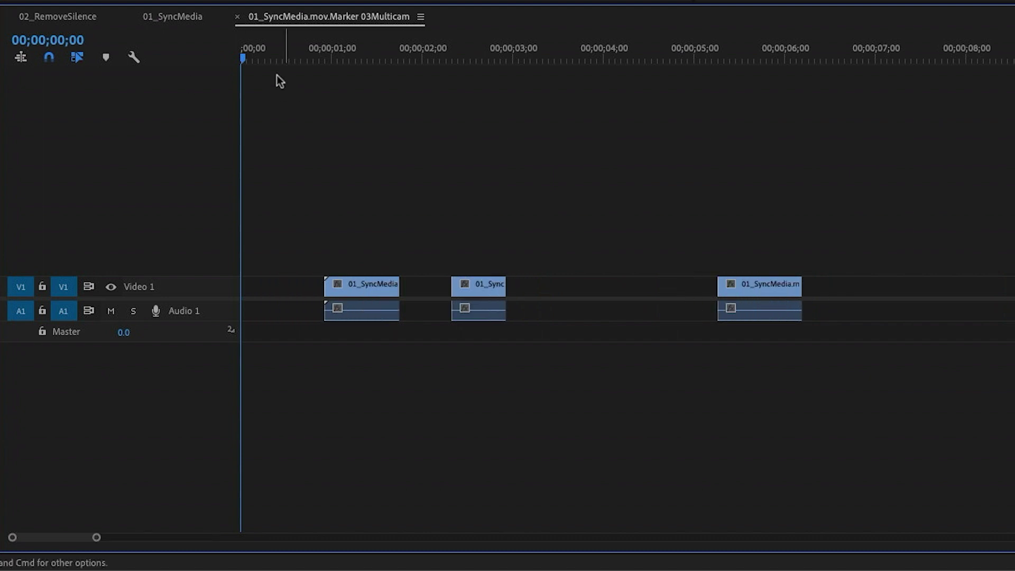
{"action": "left_click", "coordinate": [193, 17]}
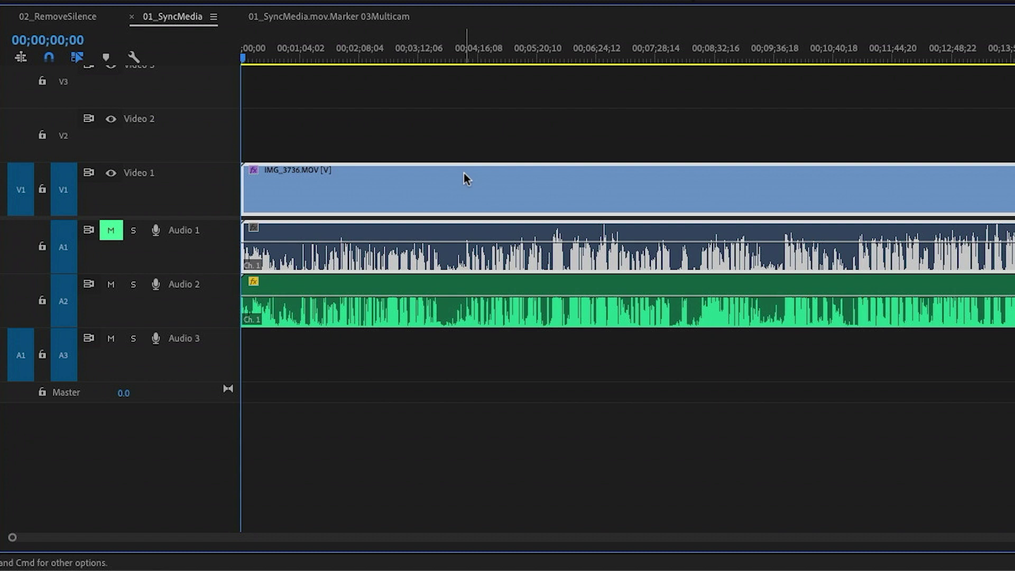
- In the multicam sequence, lock Video 1 and duplicate all audio clips onto Audio 2, then unlock Video 1
{"action": "left_click", "coordinate": [381, 16]}
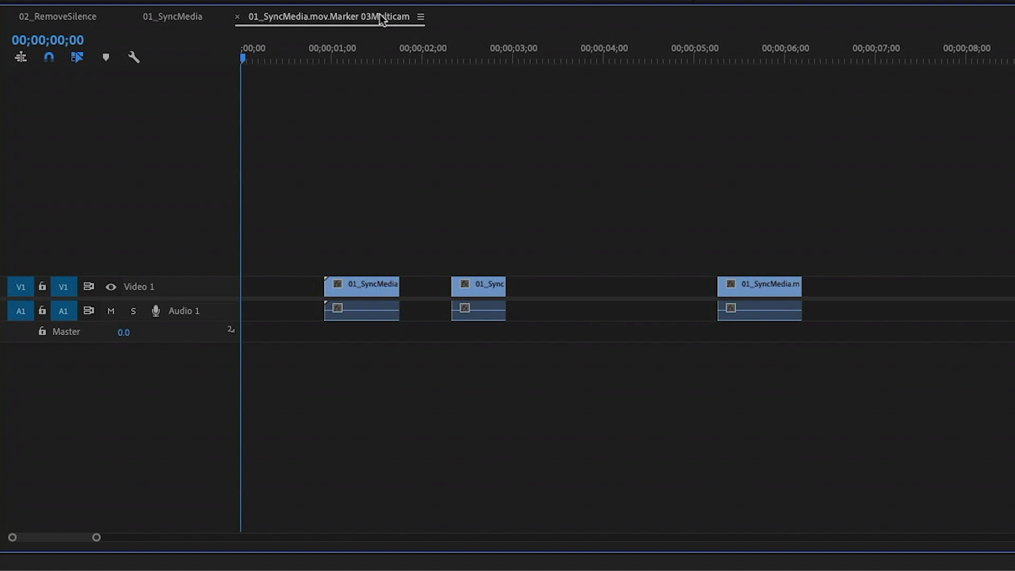
{"action": "left_click", "coordinate": [43, 286]}
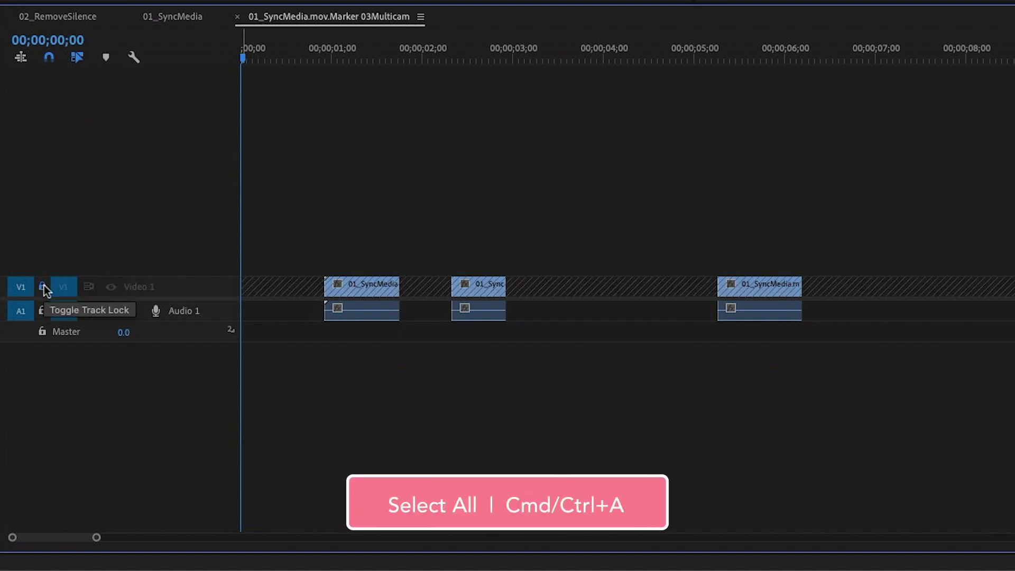
{"action": "key", "text": "ctrl+a"}
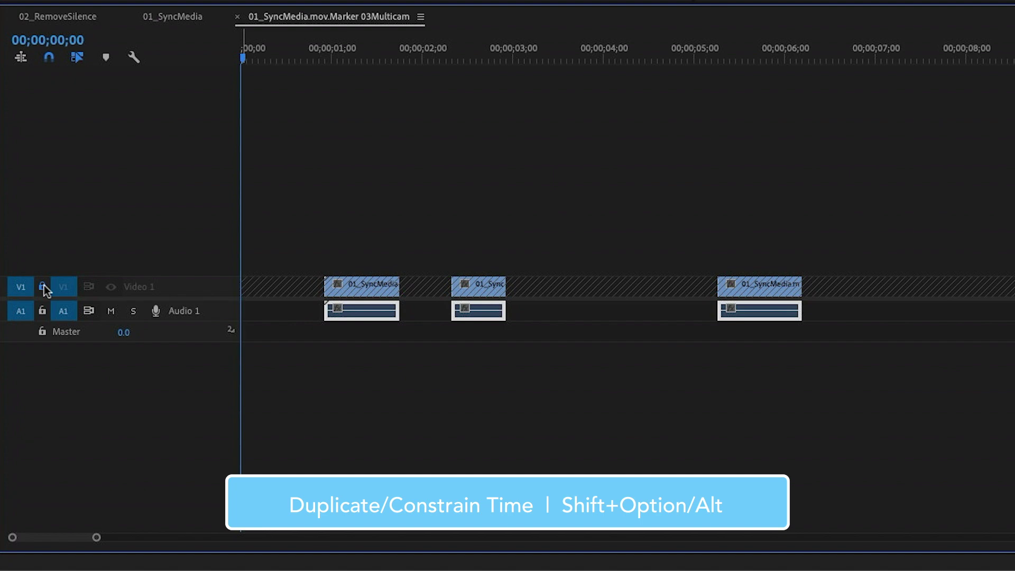
{"action": "left_click_drag", "start_coordinate": [360, 315], "coordinate": [362, 352]}
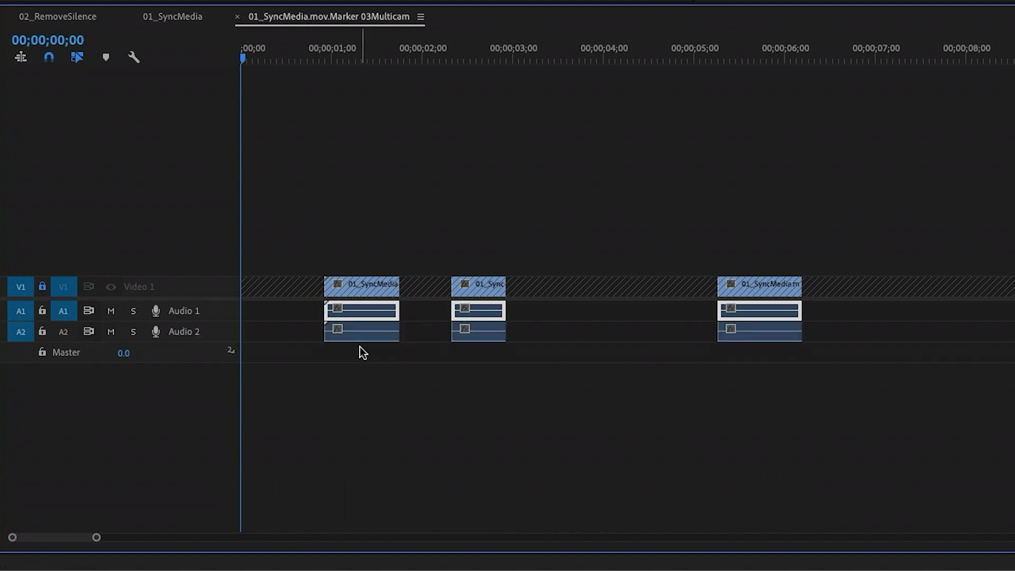
{"action": "left_click", "coordinate": [42, 286]}
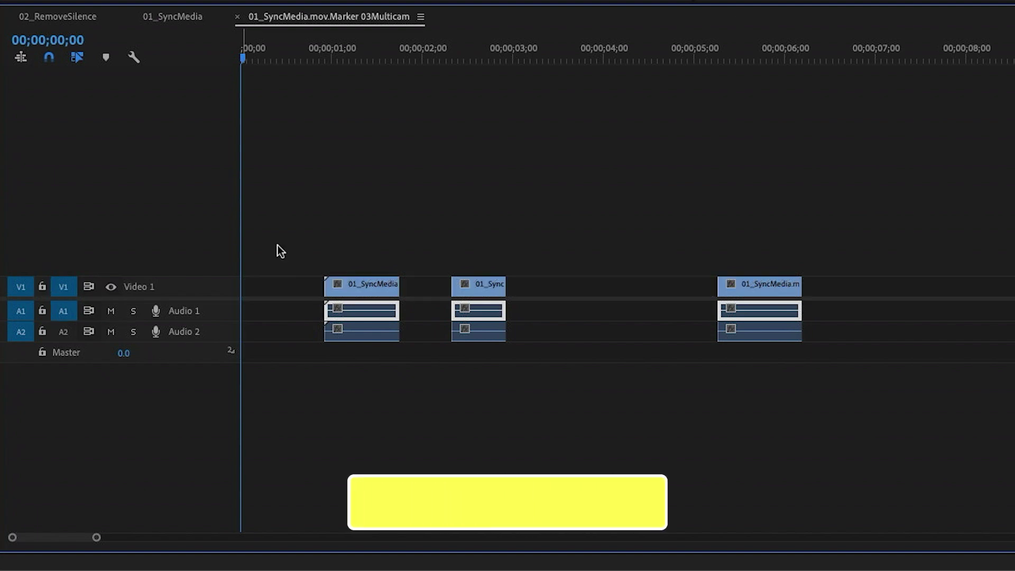
- Copy every clip in the multicam sequence
{"action": "left_click", "coordinate": [323, 246]}
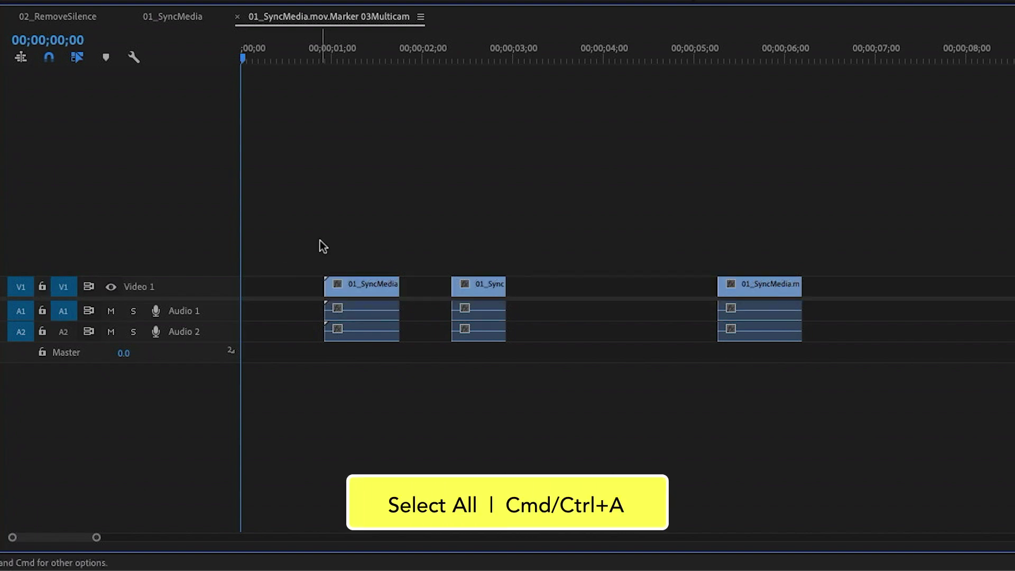
{"action": "key", "text": "ctrl+a"}
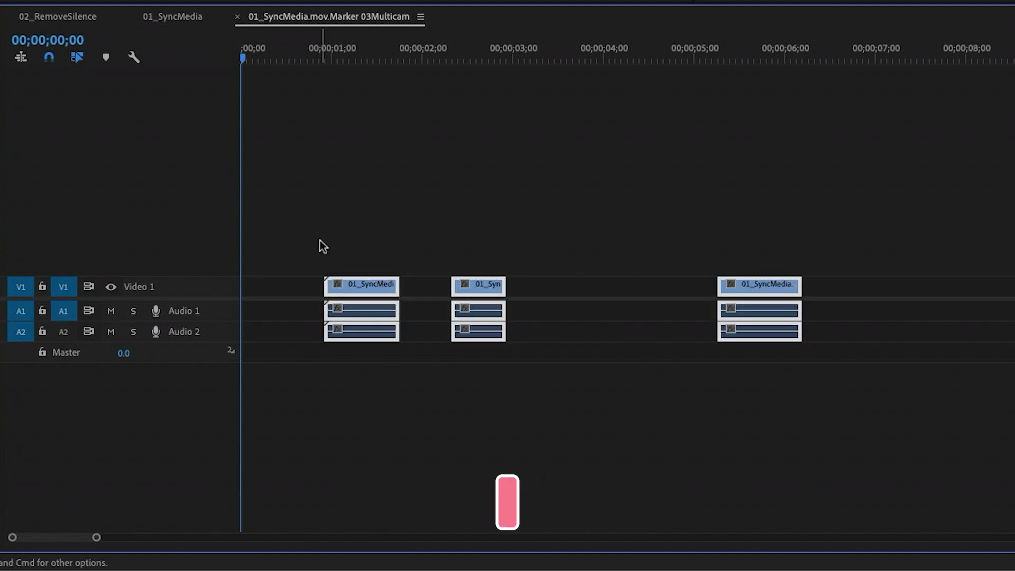
{"action": "key", "text": "ctrl+c"}
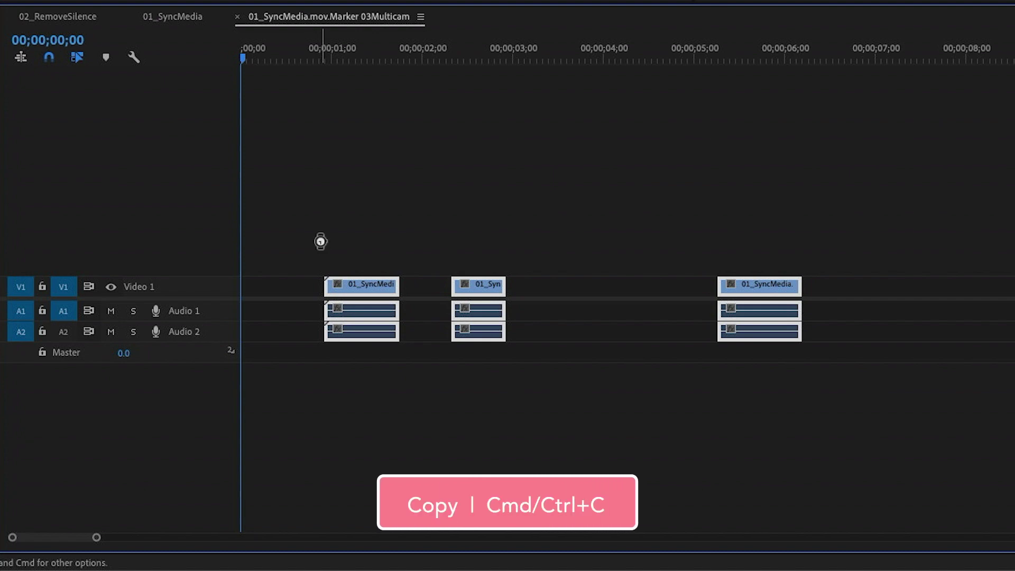
- Paste the copied clips into the 02_RemoveSilence sequence and return the playhead to the start
{"action": "left_click", "coordinate": [78, 16]}
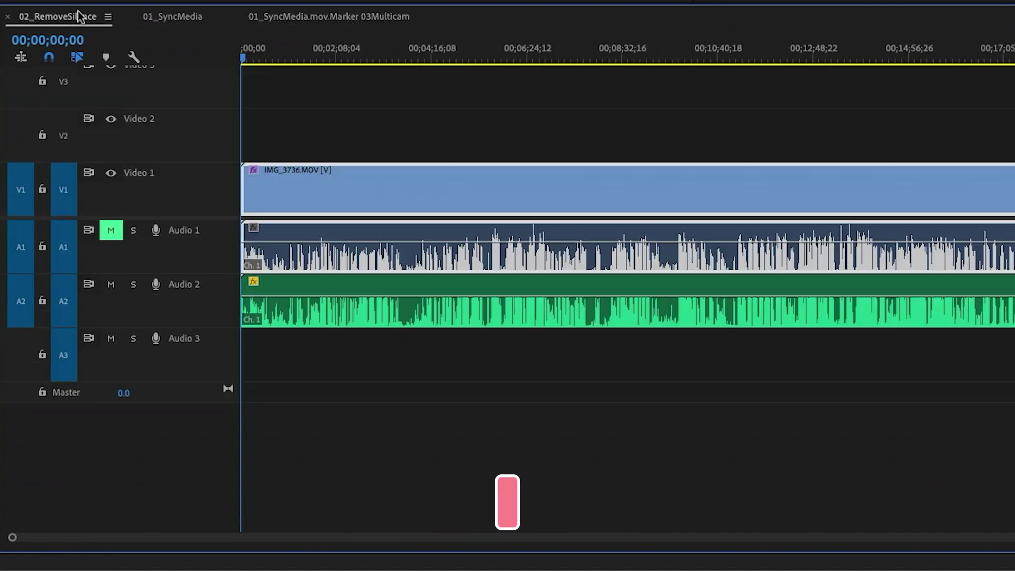
{"action": "key", "text": "ctrl+v"}
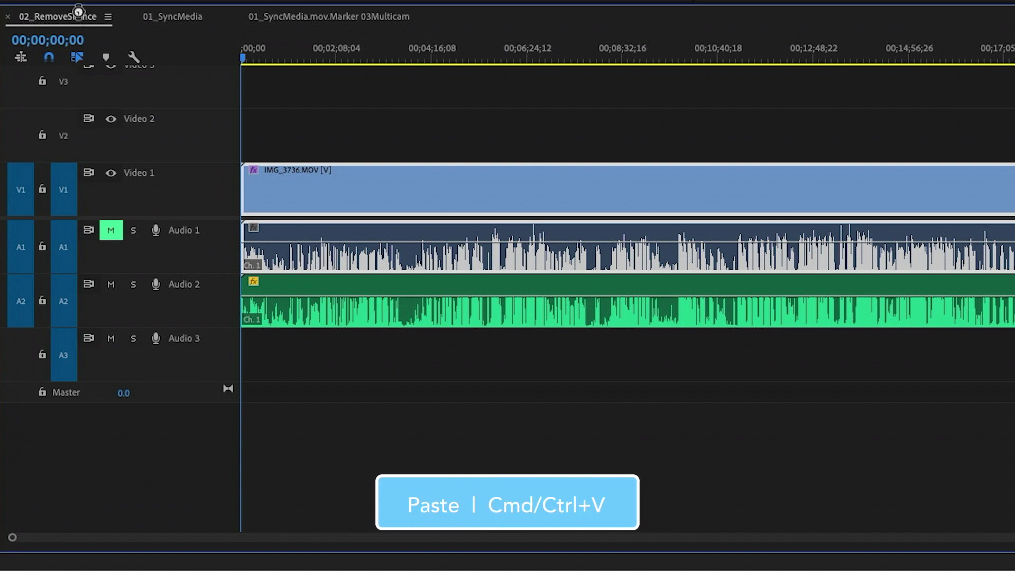
{"action": "key", "text": "="}
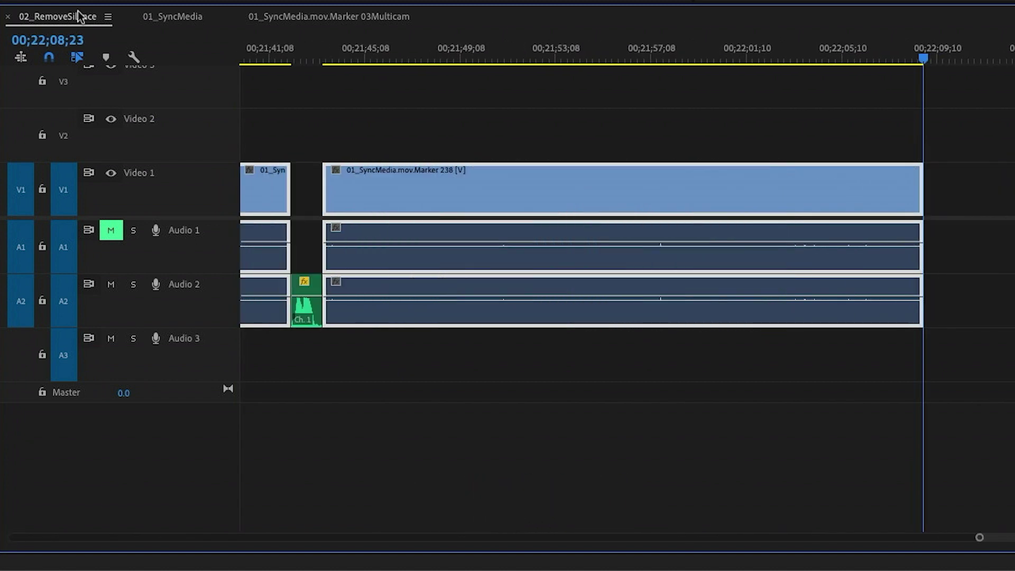
{"action": "key", "text": "-"}
{"action": "key", "text": "Home"}
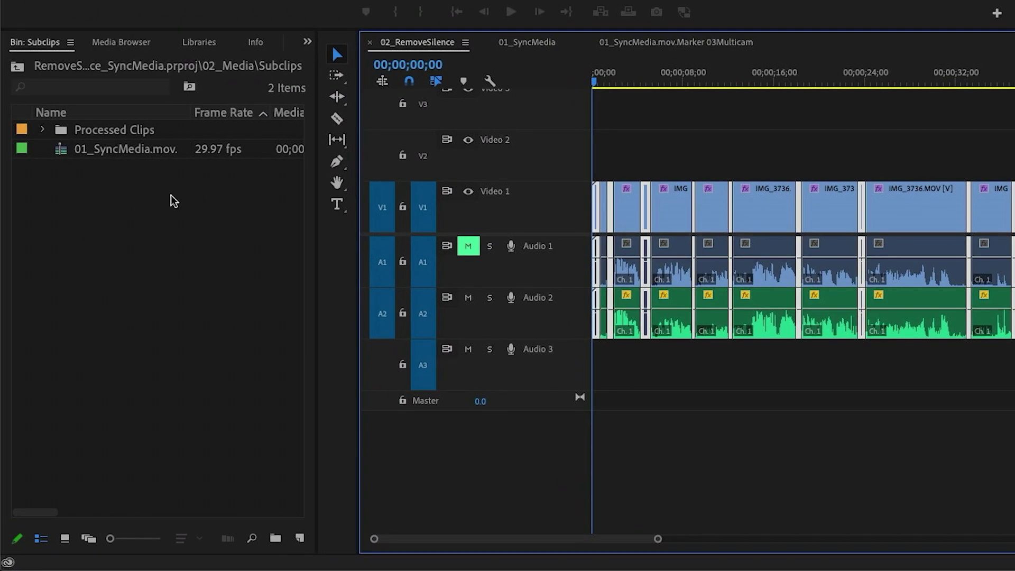
- Delete the Processed Clips folder and multicam clip from the bin, confirming removal of their references
{"action": "left_click_drag", "start_coordinate": [86, 383], "coordinate": [21, 355]}
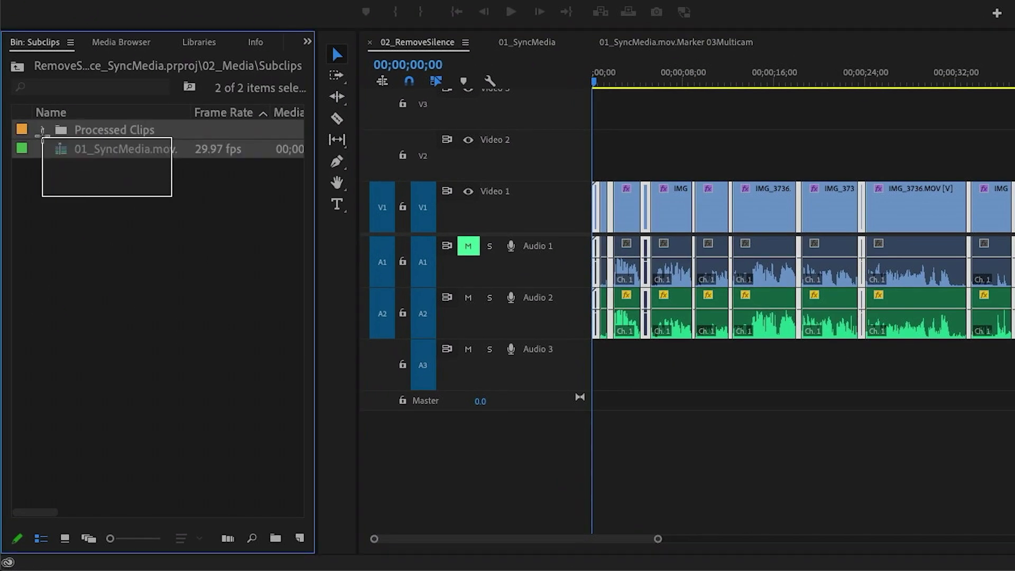
{"action": "left_click_drag", "start_coordinate": [42, 136], "coordinate": [44, 136]}
{"action": "key", "text": "Delete"}
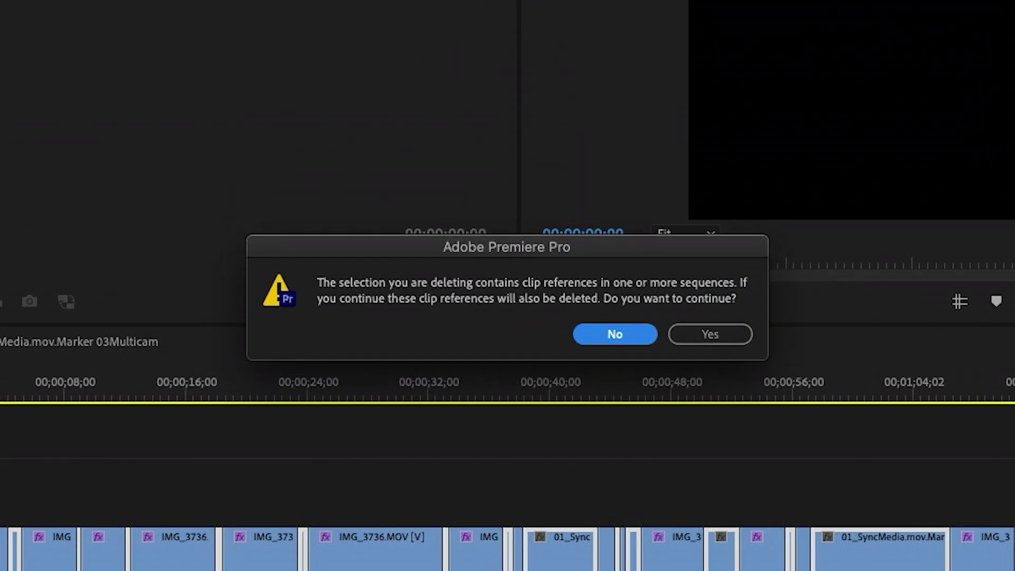
{"action": "left_click", "coordinate": [728, 336]}
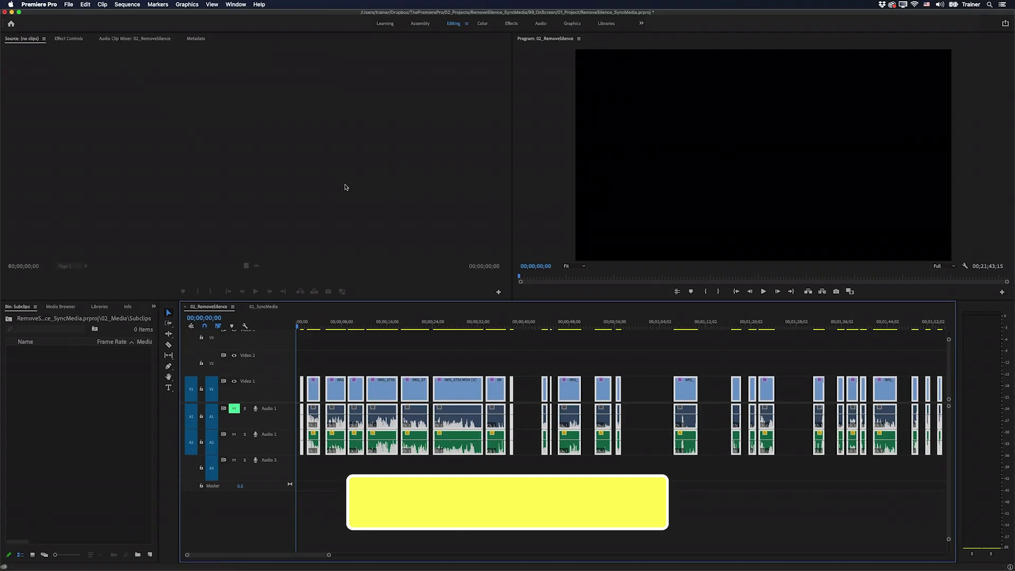
- Close all gaps in 02_RemoveSilence and move the playhead to 00;01;13;19
{"action": "left_click", "coordinate": [133, 5]}
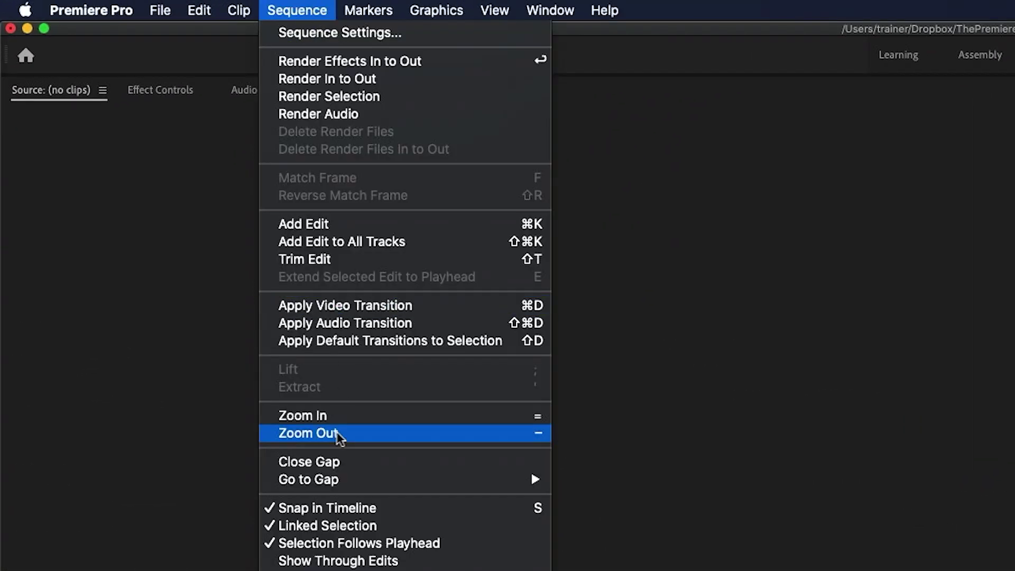
{"action": "left_click", "coordinate": [337, 462]}
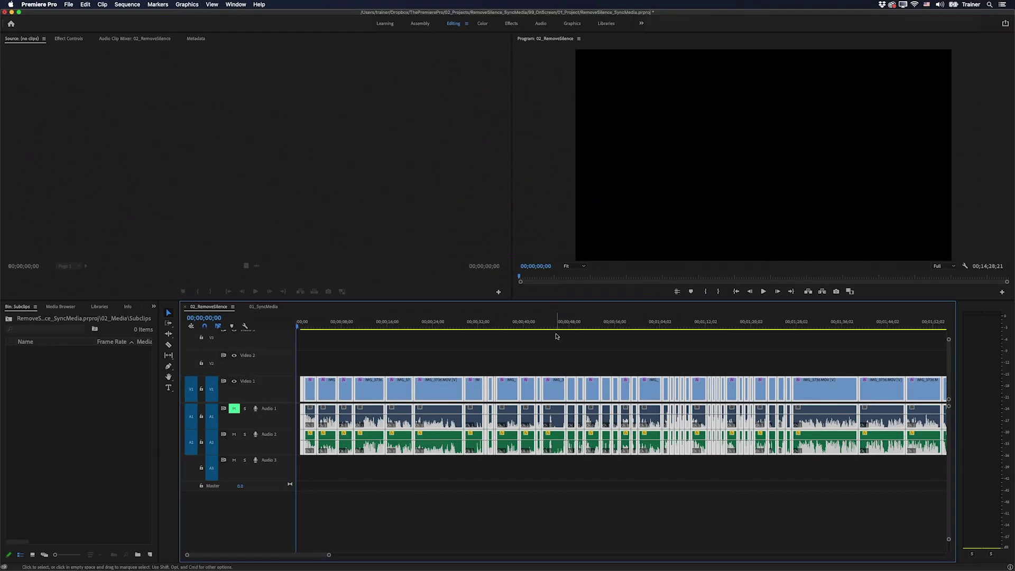
{"action": "left_click", "coordinate": [555, 336]}
{"action": "left_click", "coordinate": [715, 322]}
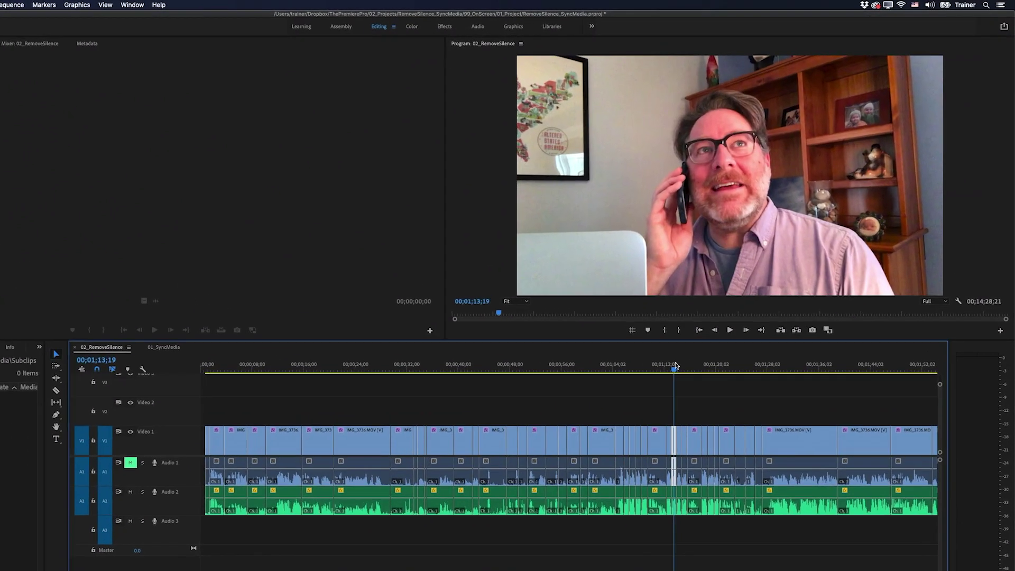
- Zoom in, step back to the previous edit, and play a stretch of the tightened sequence
{"action": "key", "text": "="}
{"action": "key", "text": "="}
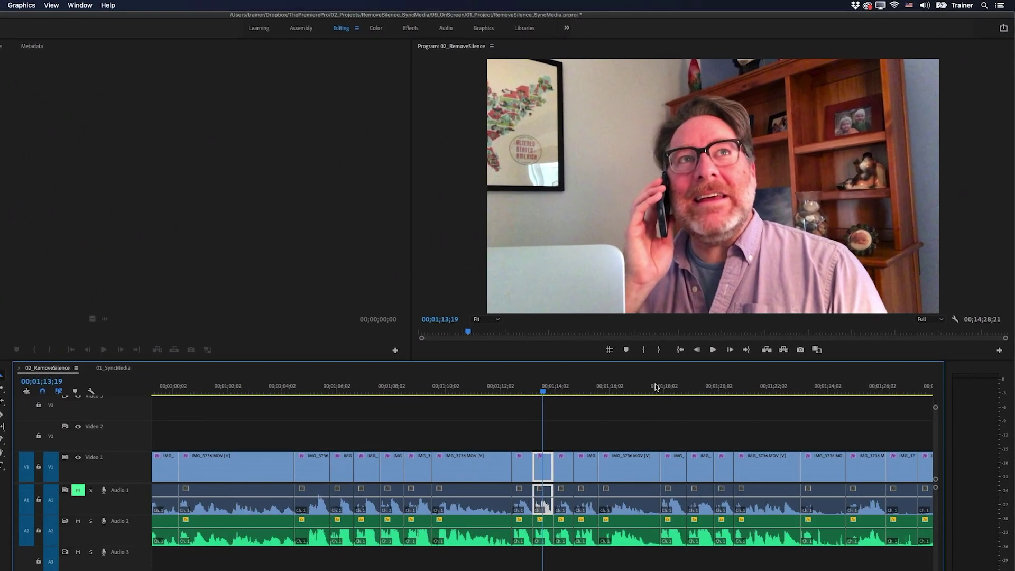
{"action": "key", "text": "Up"}
{"action": "key", "text": "Up"}
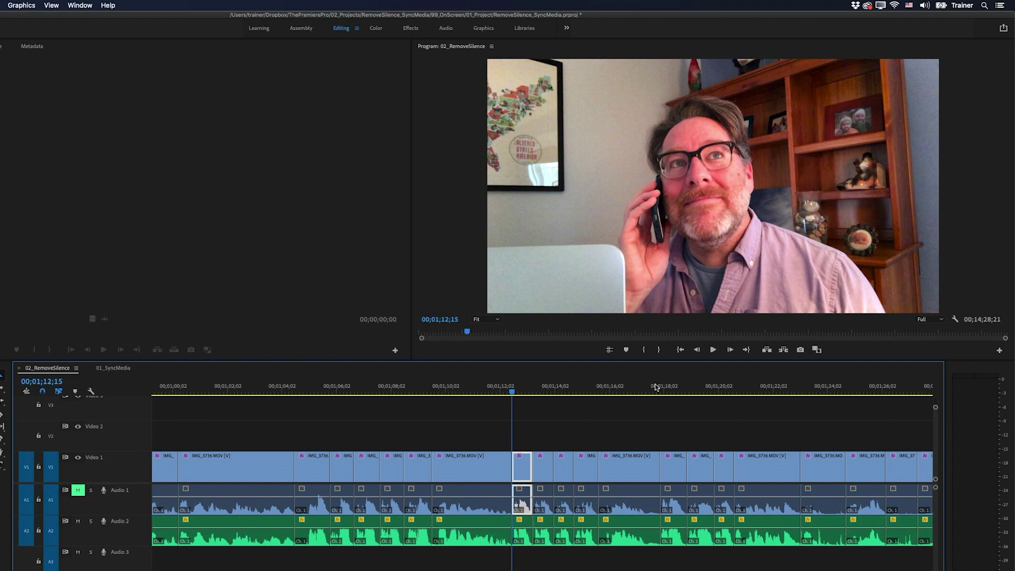
{"action": "key", "text": "space"}
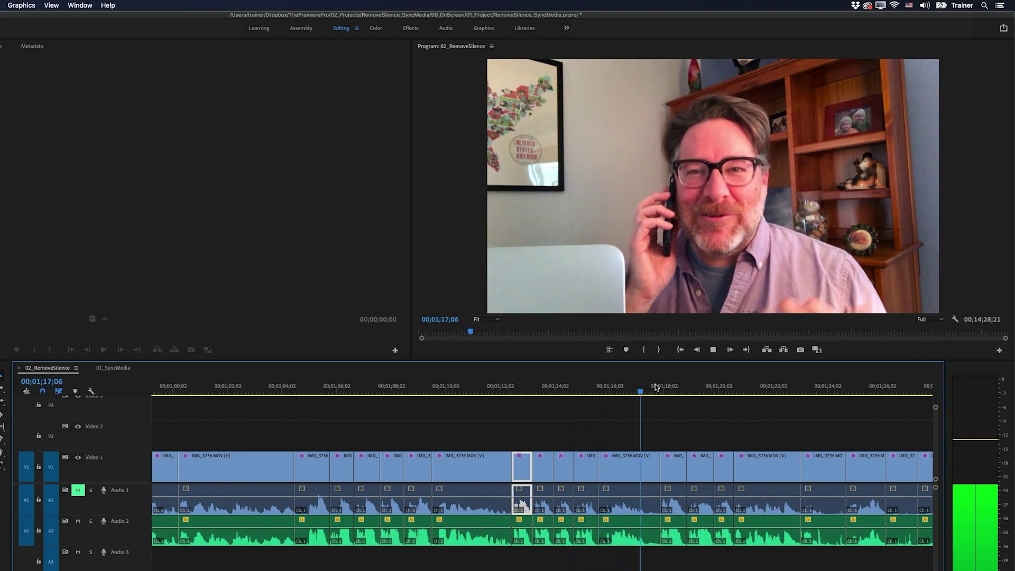
{"action": "key", "text": "space"}
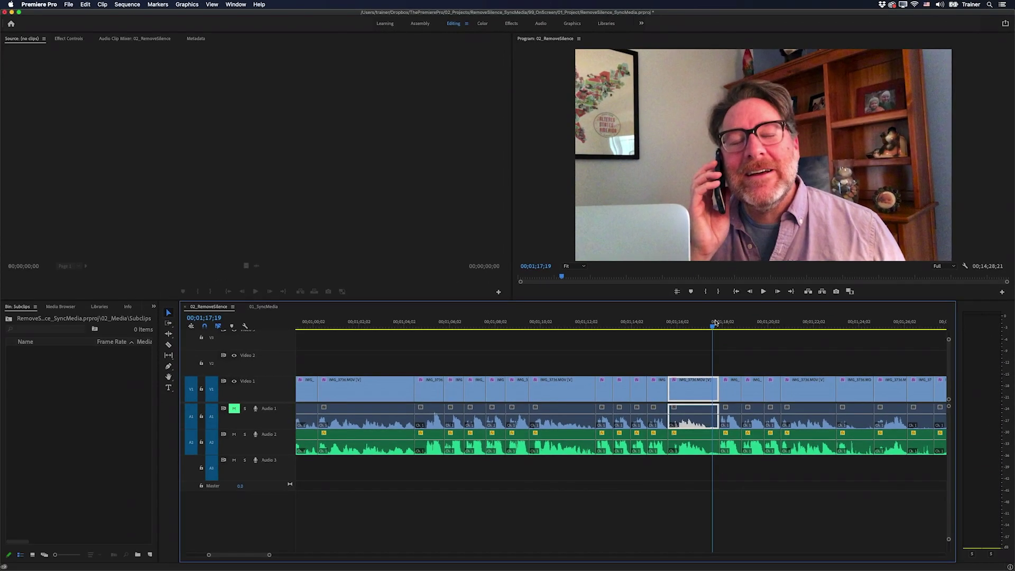